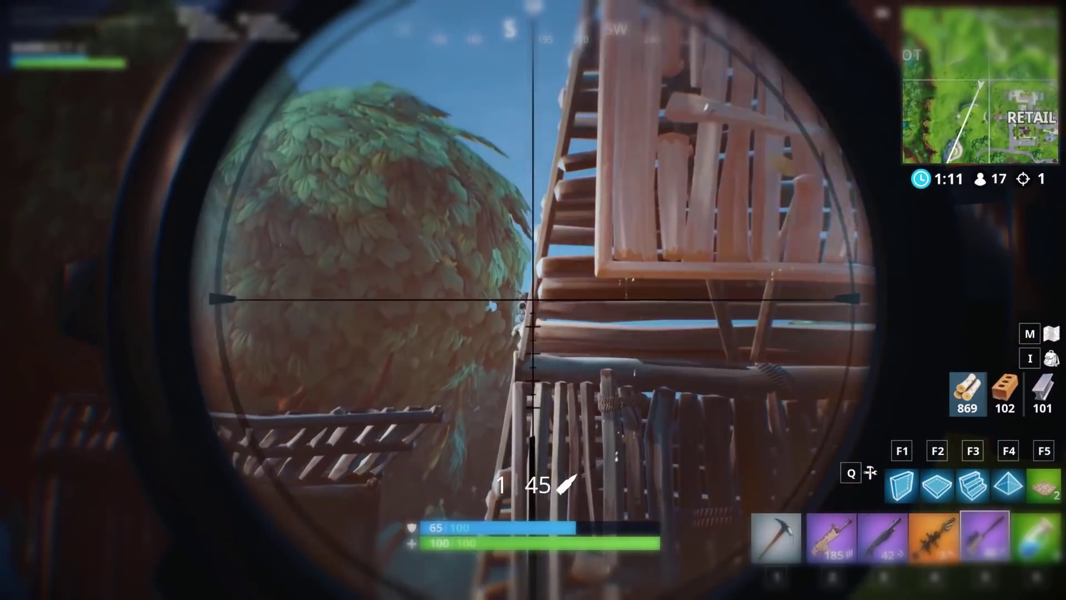
# Jump to the snow clip in the finished montage and resume playback.
pyautogui.click(533, 300)
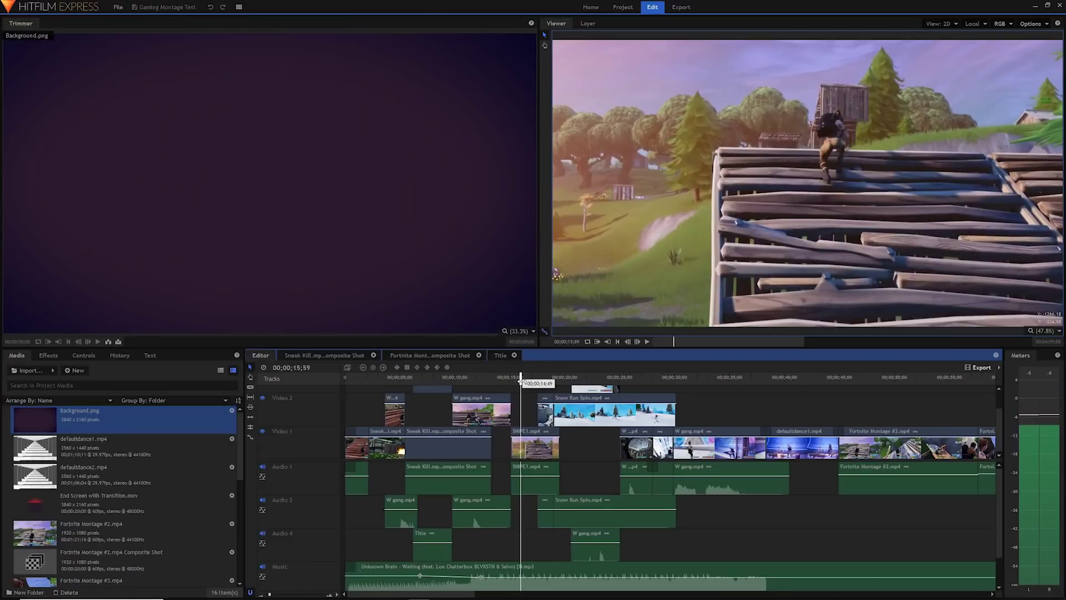
pyautogui.click(564, 376)
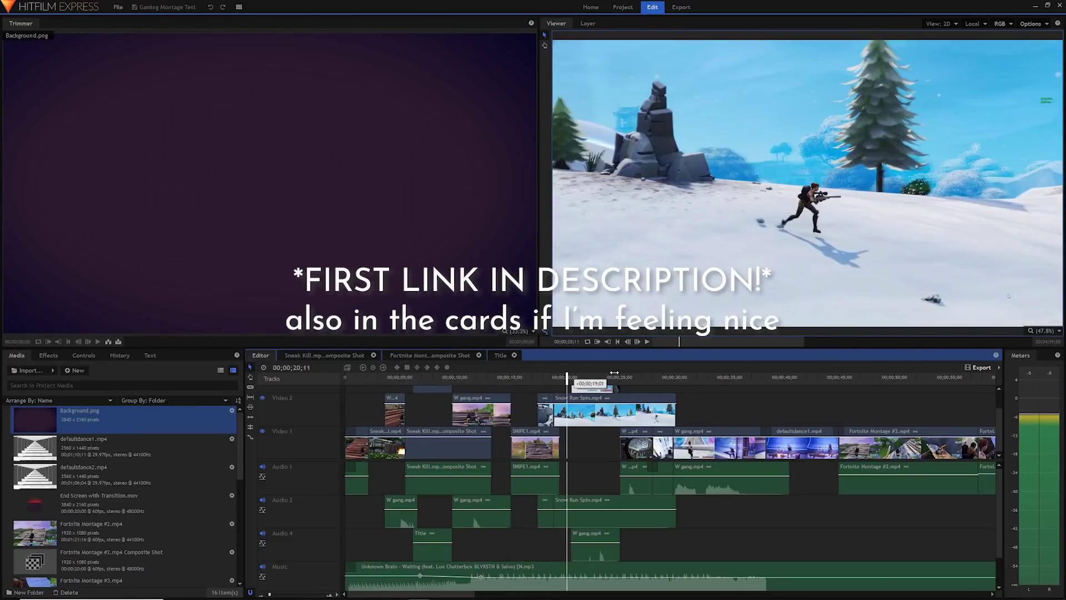
pyautogui.press('space')
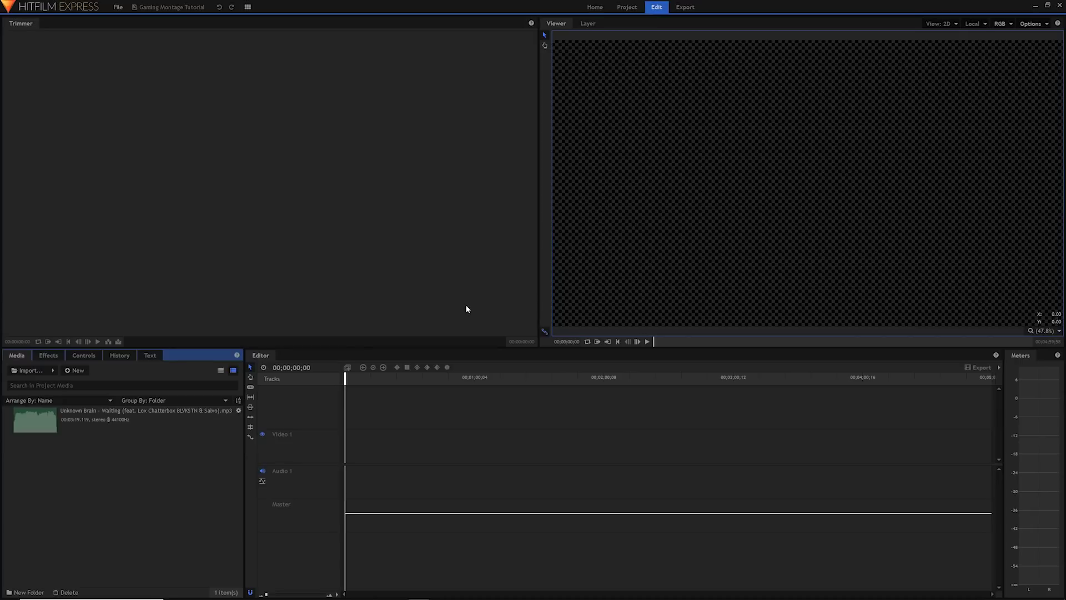
# Load the music mp3 from the Media panel into the Trimmer.
pyautogui.click(155, 415)
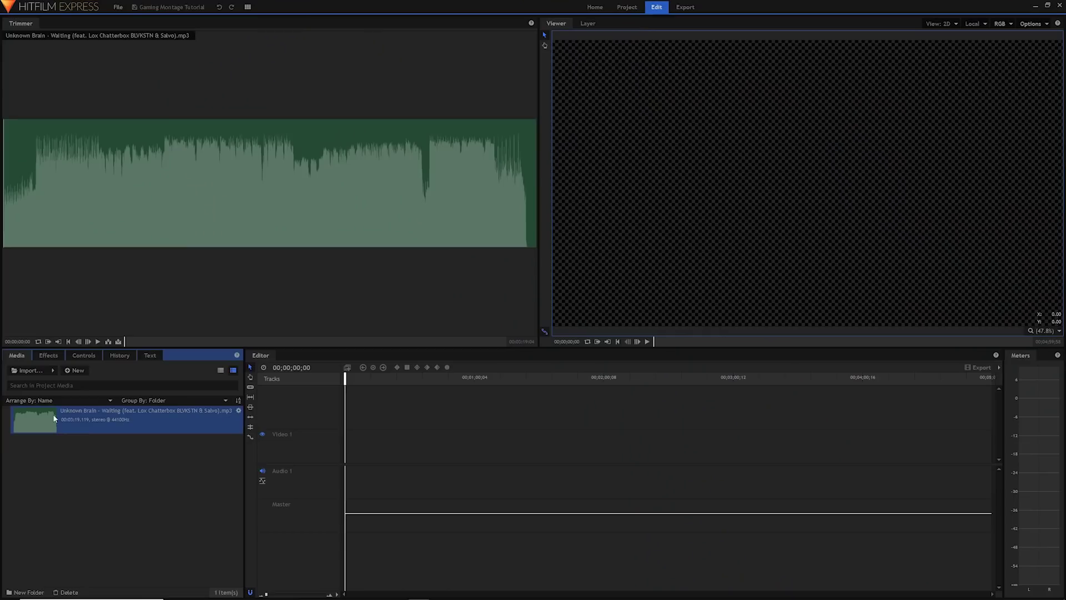
# Mark the song from 00:00:38:08 to 00:02:37:24 and drag that section onto Audio 1.
pyautogui.moveTo(54, 418); pyautogui.dragTo(166, 427)
pyautogui.moveTo(133, 338); pyautogui.dragTo(196, 328)
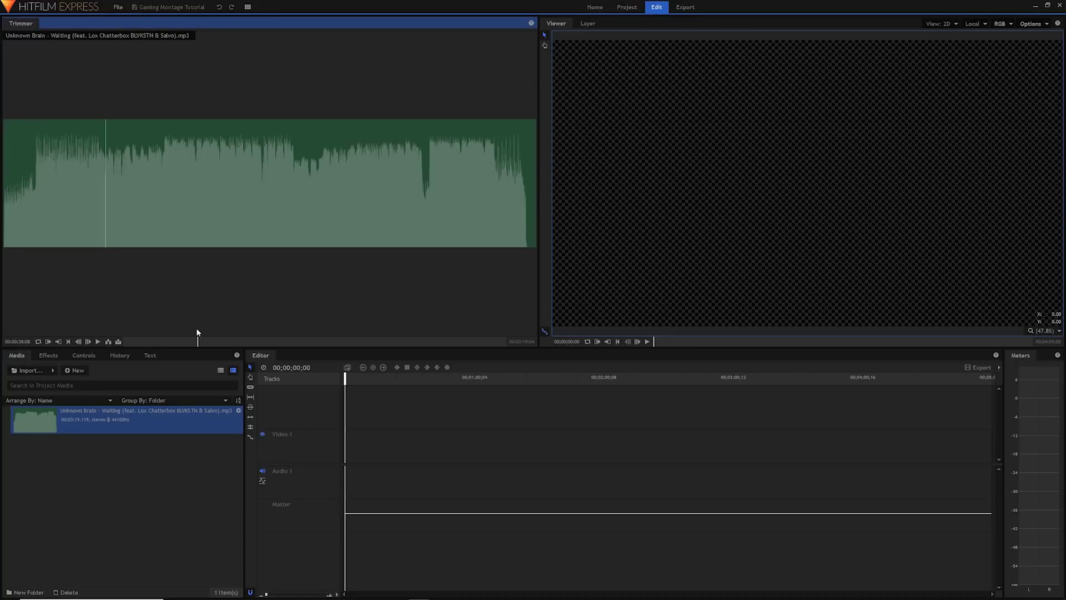
pyautogui.press('i')
pyautogui.moveTo(206, 337); pyautogui.dragTo(426, 335)
pyautogui.press('o')
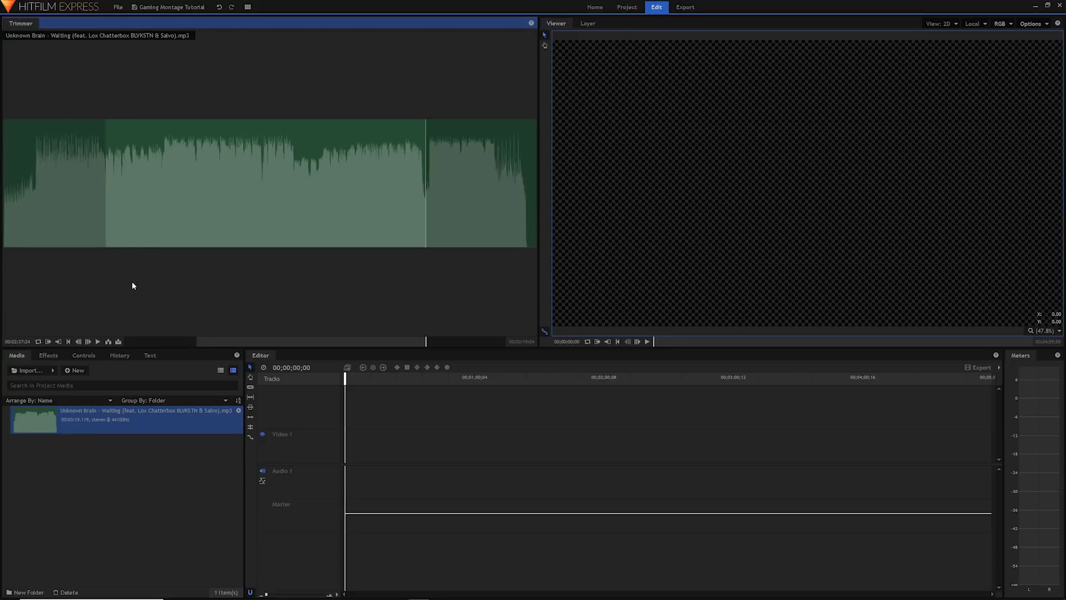
pyautogui.moveTo(168, 230); pyautogui.dragTo(244, 209)
pyautogui.moveTo(237, 199); pyautogui.dragTo(348, 478)
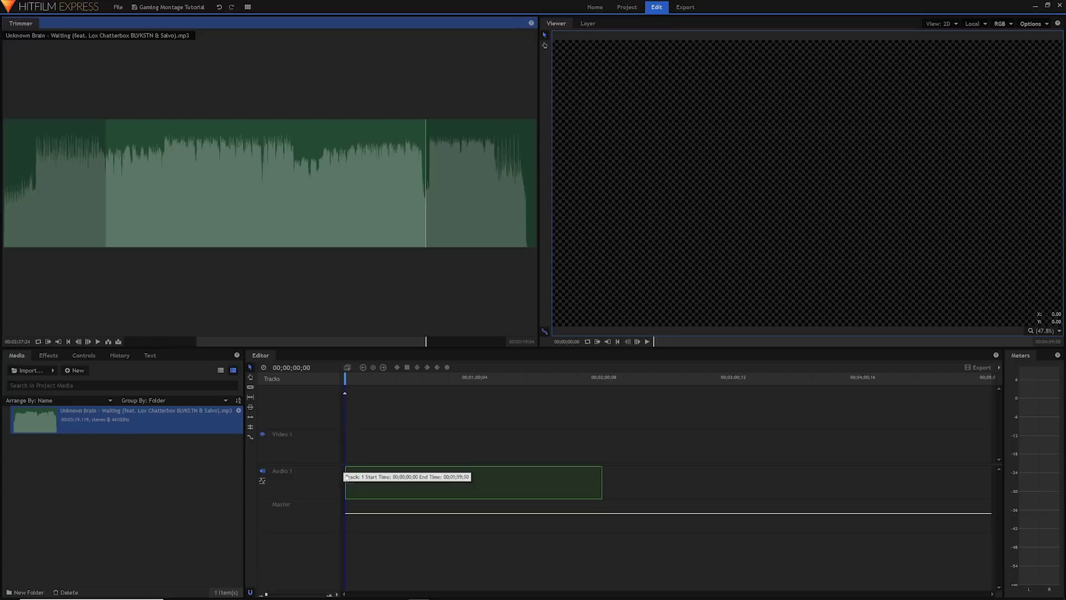
# Drop the song on Audio 1, delete it, and insert tracks Audio 2 and Audio 3.
pyautogui.moveTo(347, 479); pyautogui.dragTo(345, 477)
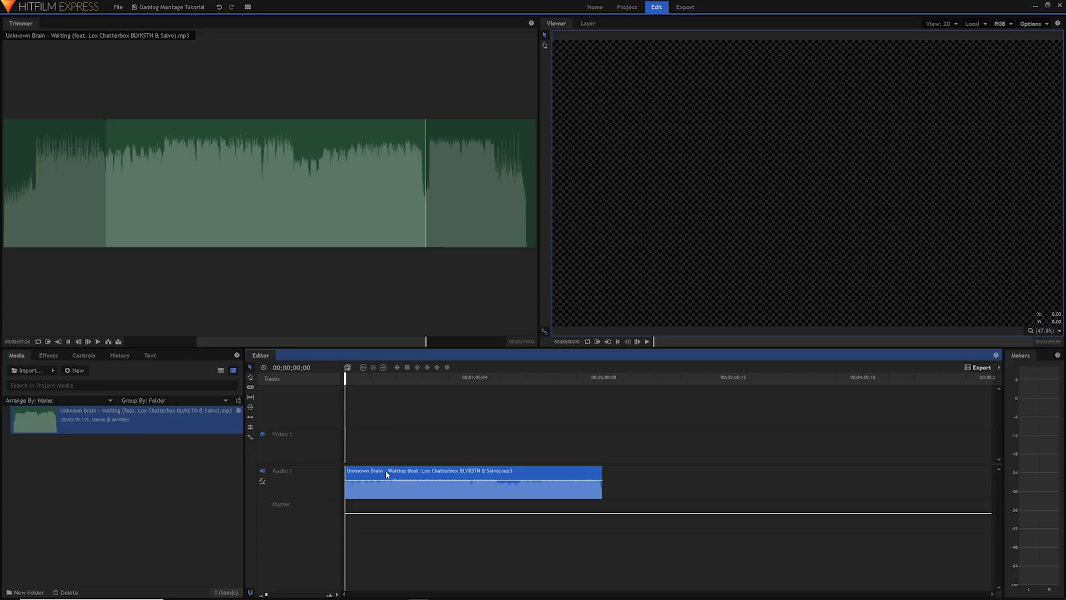
pyautogui.press('Delete')
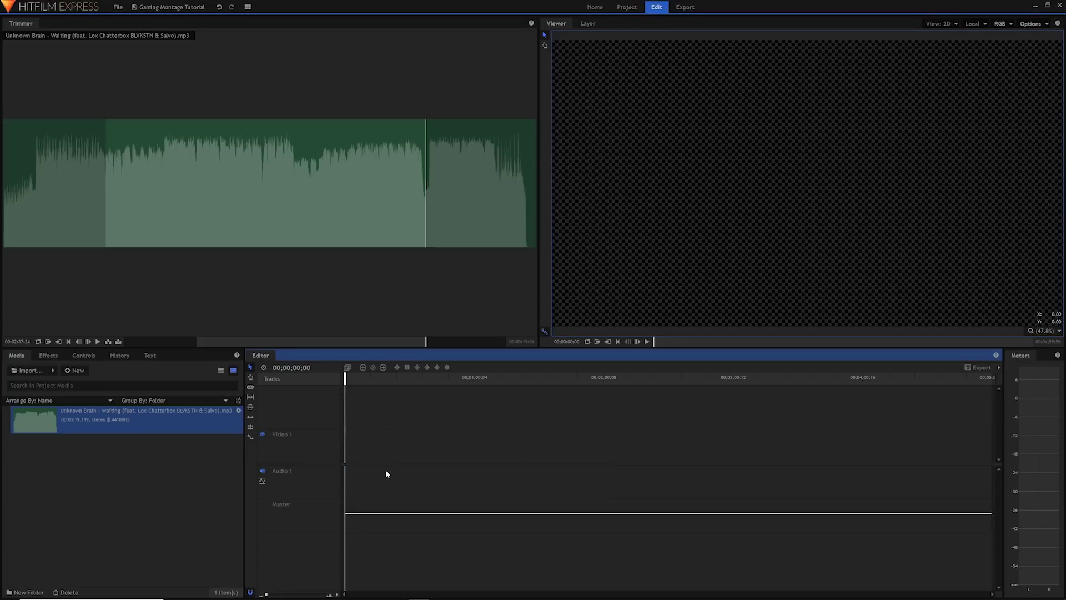
pyautogui.rightClick(300, 482)
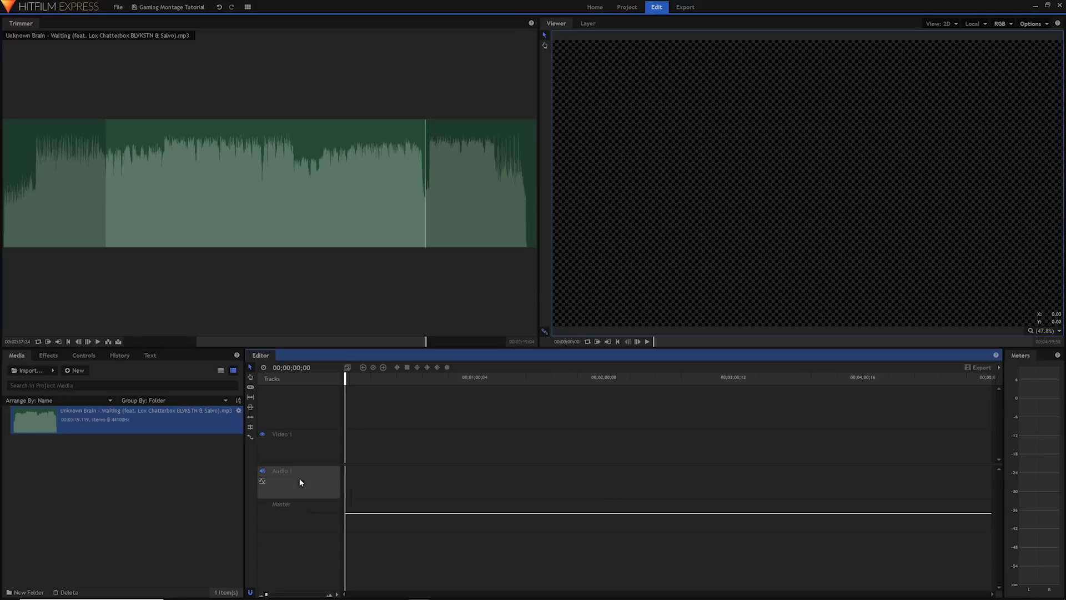
pyautogui.click(304, 482)
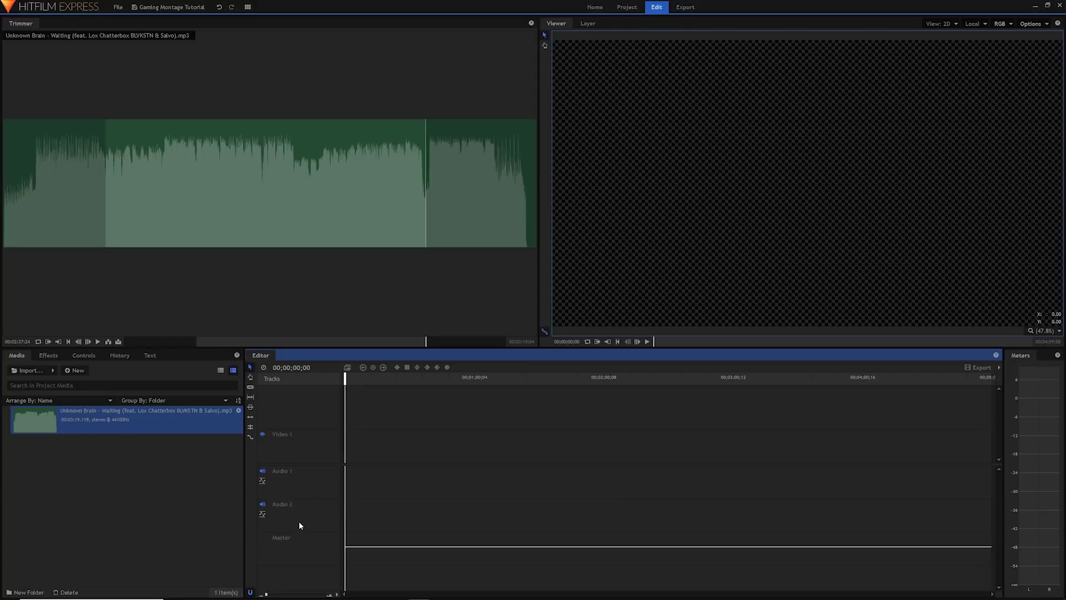
pyautogui.rightClick(299, 521)
pyautogui.click(303, 524)
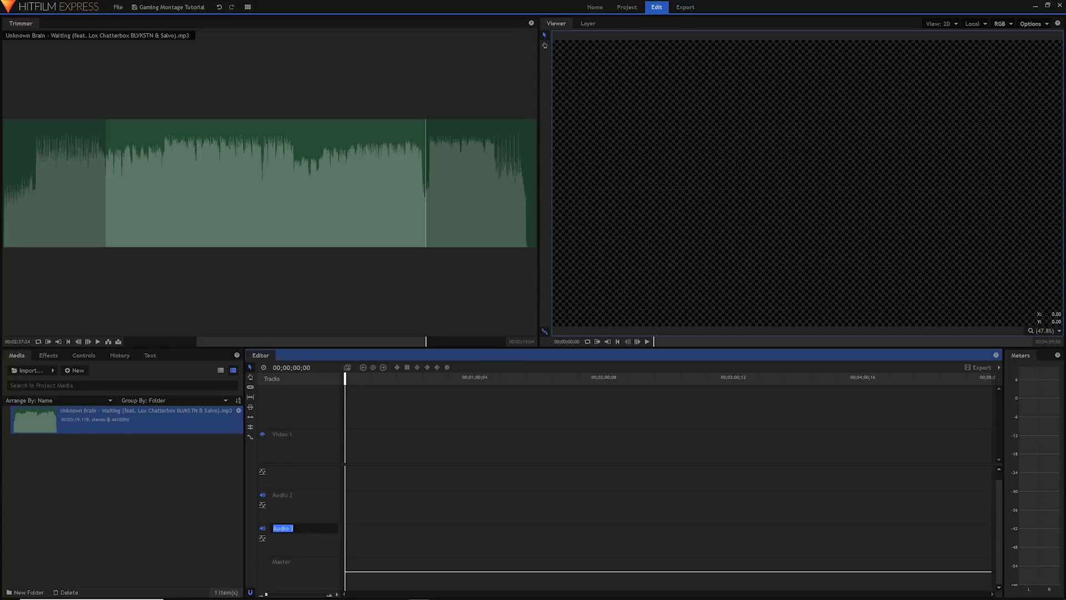
# Insert a fourth audio track named Music and drag the trimmed song onto it.
pyautogui.rightClick(284, 541)
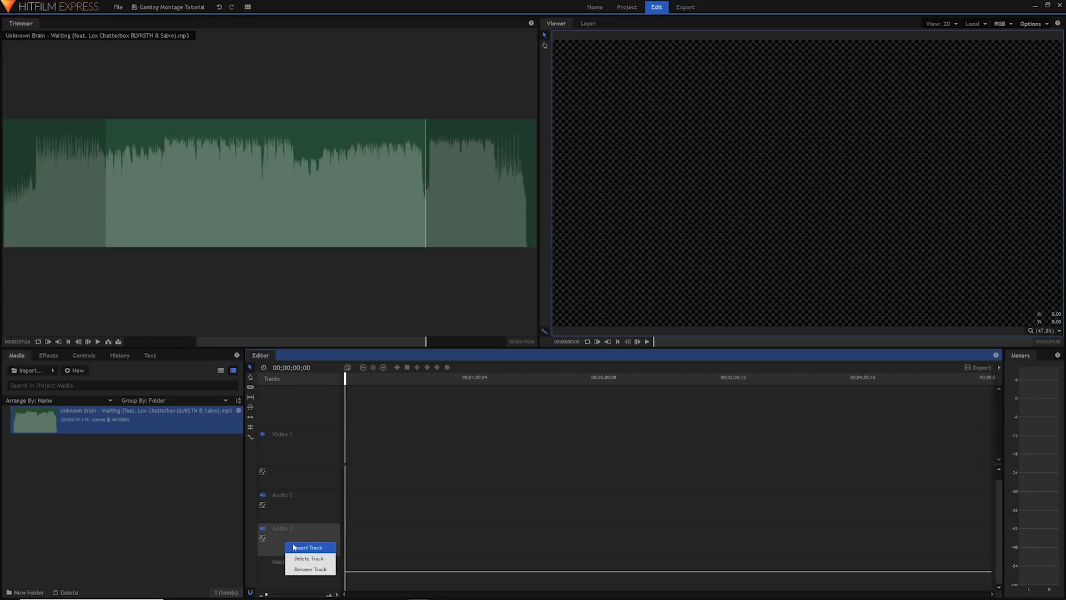
pyautogui.click(294, 547)
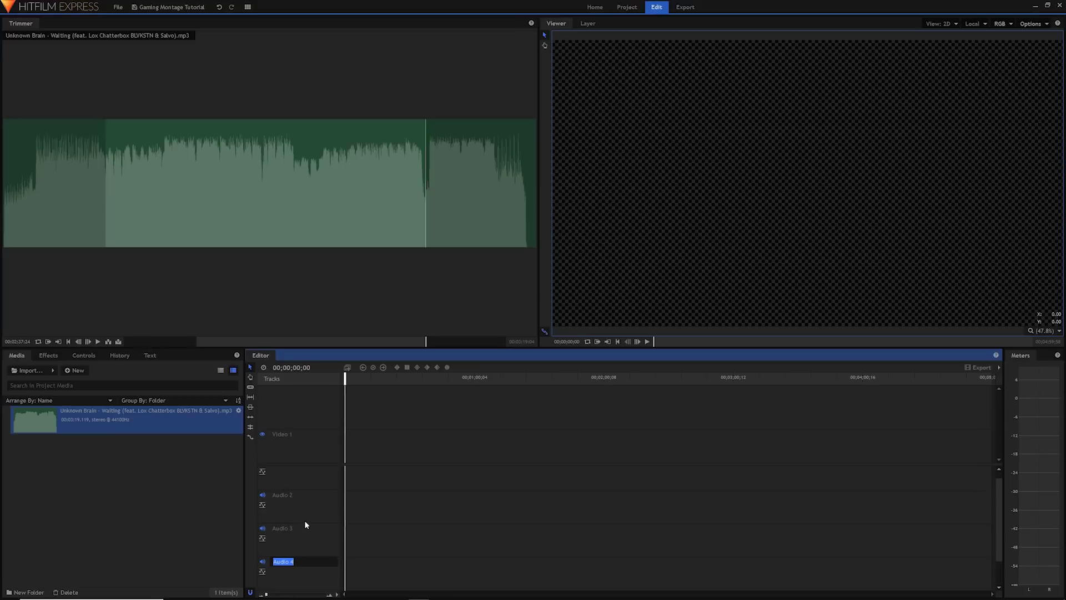
pyautogui.write('Music')
pyautogui.press('Return')
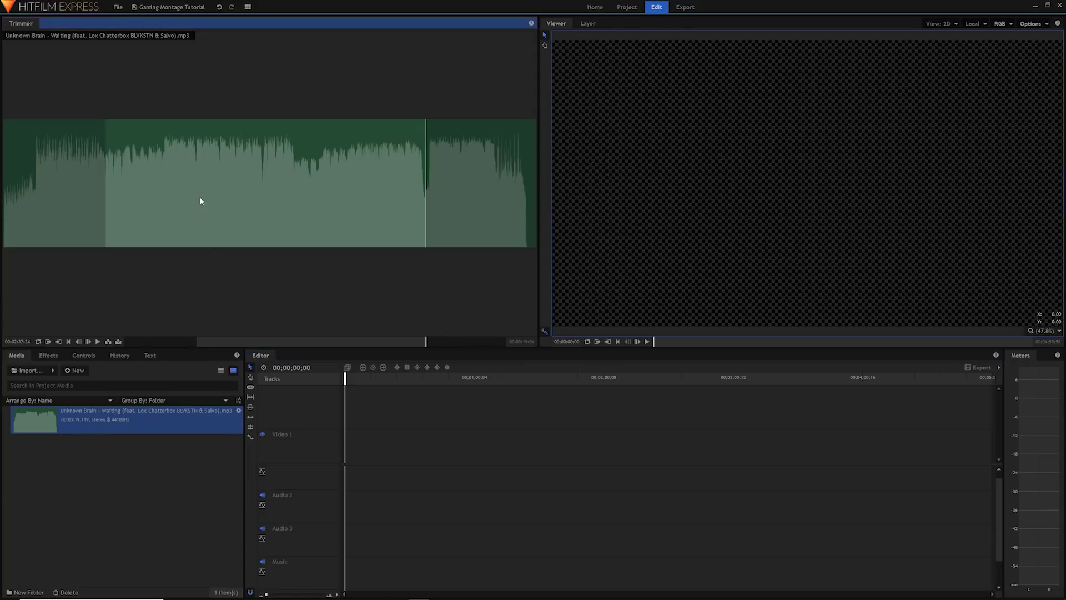
pyautogui.moveTo(201, 202); pyautogui.dragTo(349, 574)
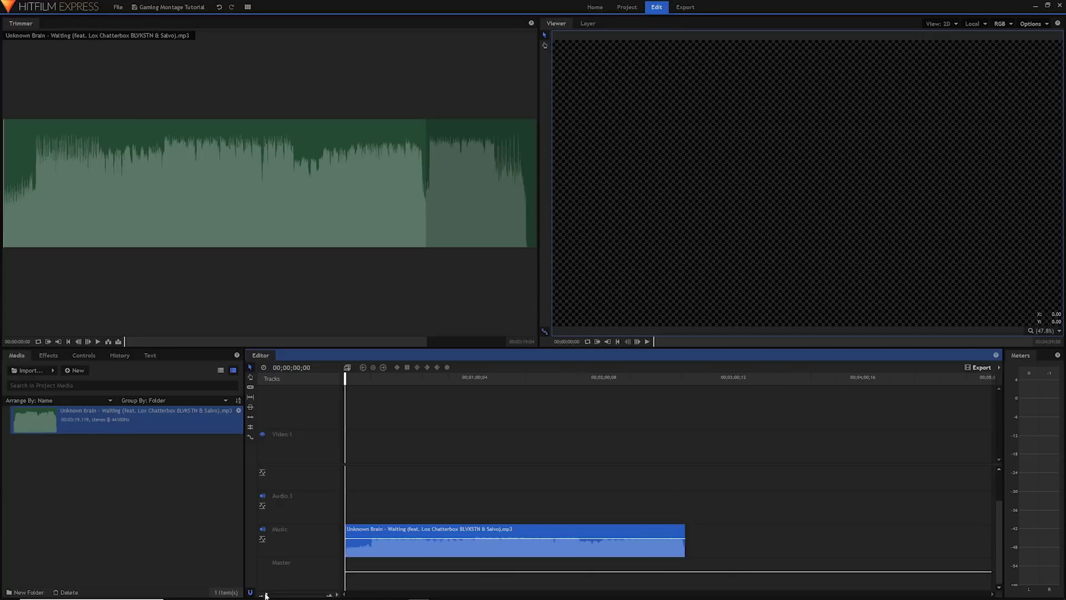
# Zoom in on the song clip, use a smaller audio track size, and heighten the timeline panel.
pyautogui.moveTo(265, 595); pyautogui.dragTo(266, 595)
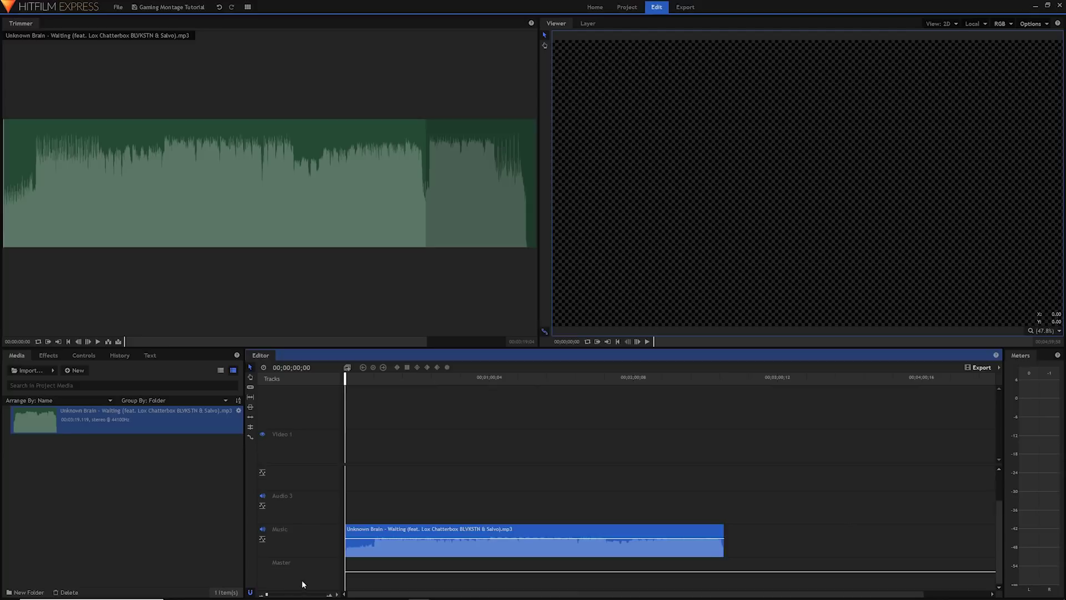
pyautogui.click(336, 595)
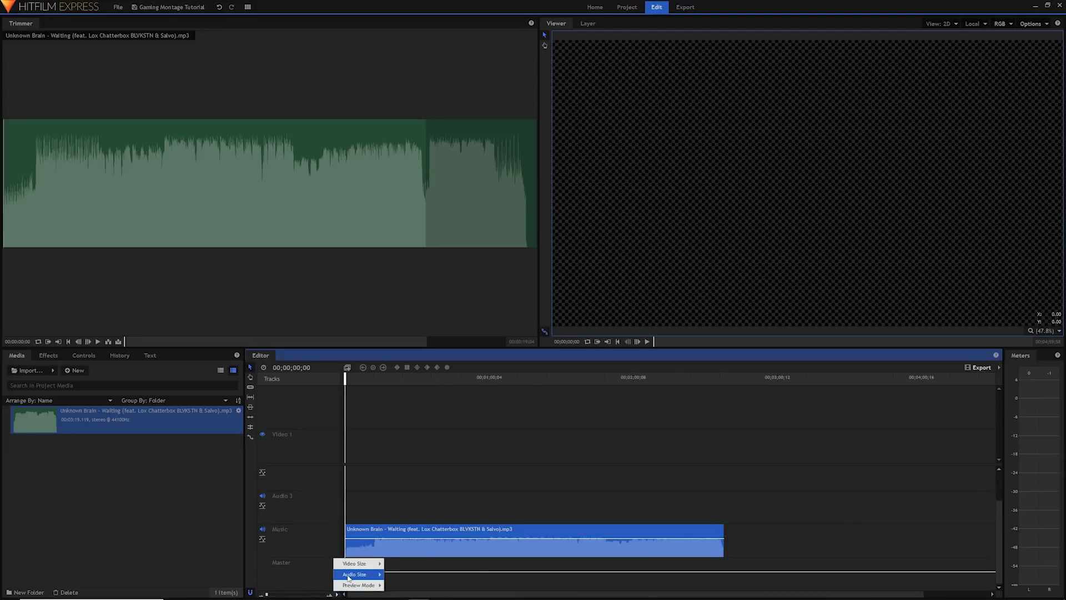
pyautogui.moveTo(368, 575)
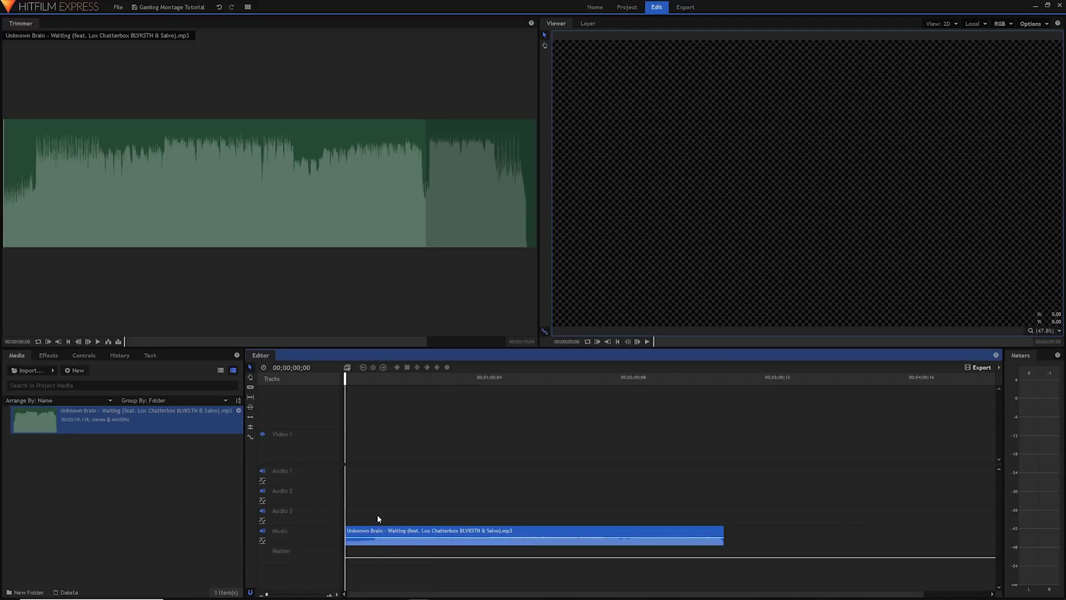
pyautogui.click(337, 595)
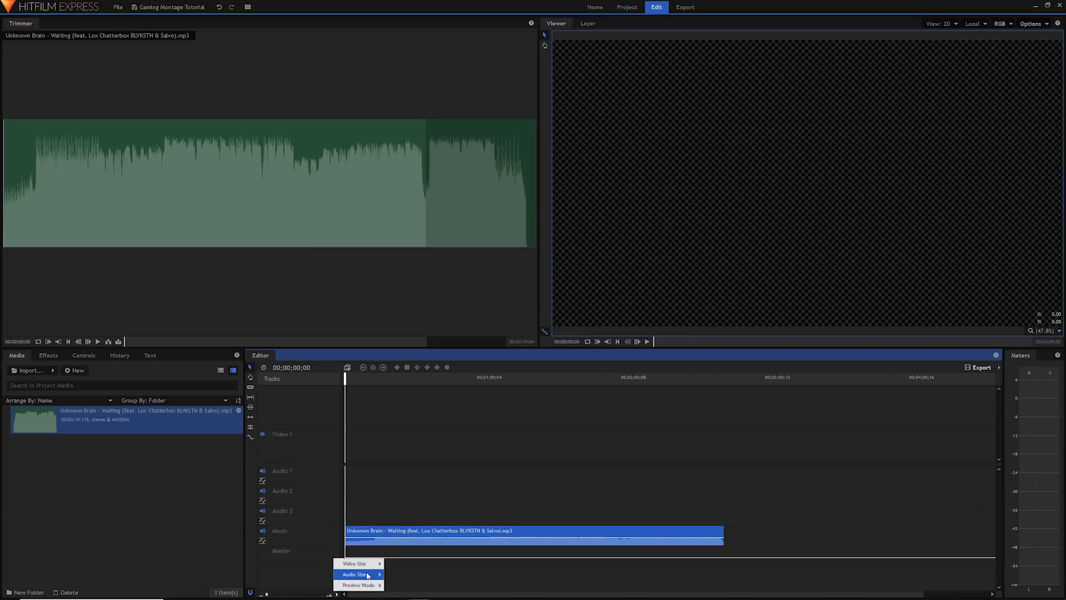
pyautogui.moveTo(367, 572)
pyautogui.click(405, 562)
pyautogui.moveTo(391, 348); pyautogui.dragTo(388, 288)
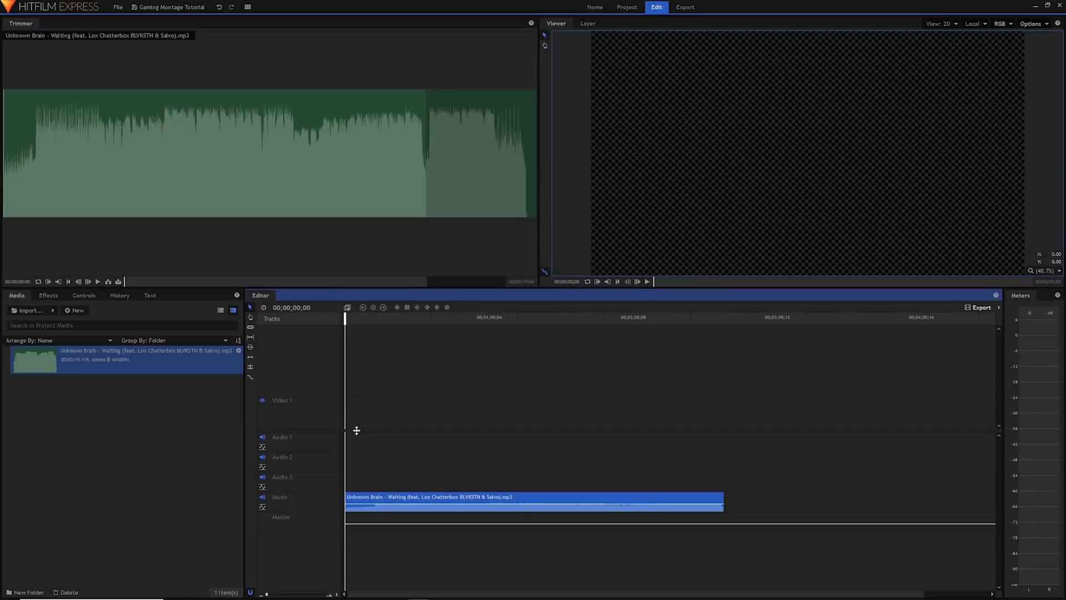
# Pick the Solo W.mp4 start frame and place it at the start of Video 1.
pyautogui.moveTo(357, 431); pyautogui.dragTo(355, 459)
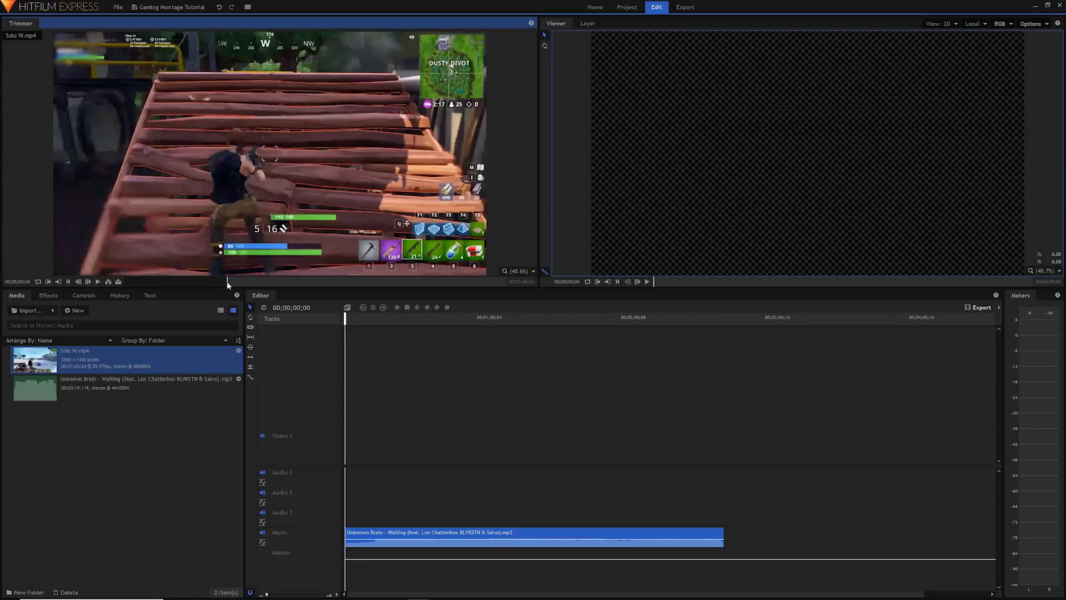
pyautogui.moveTo(226, 281); pyautogui.dragTo(228, 281)
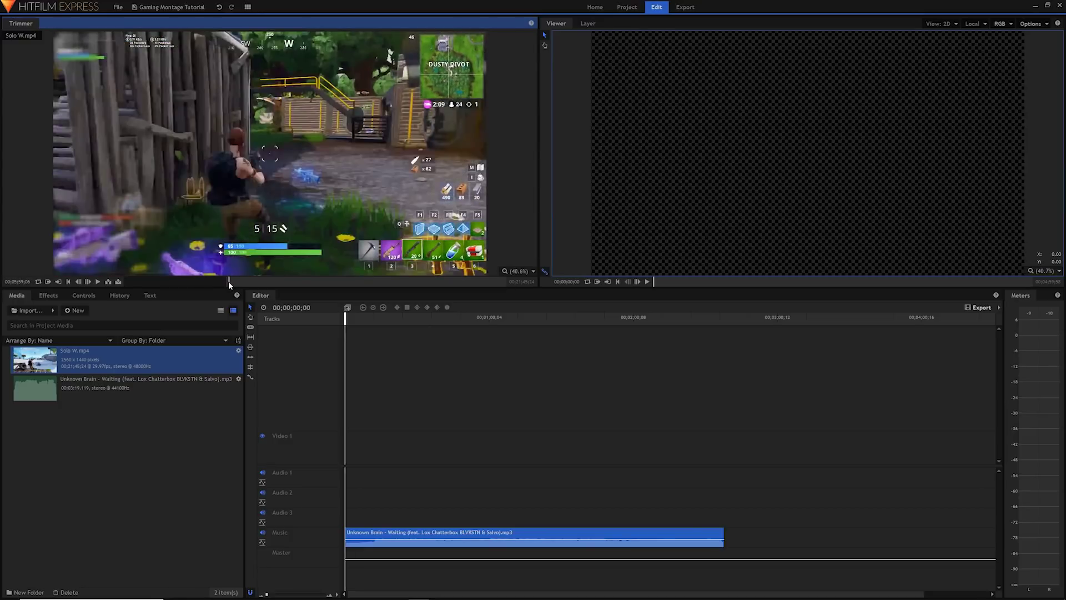
pyautogui.moveTo(228, 281); pyautogui.dragTo(229, 281)
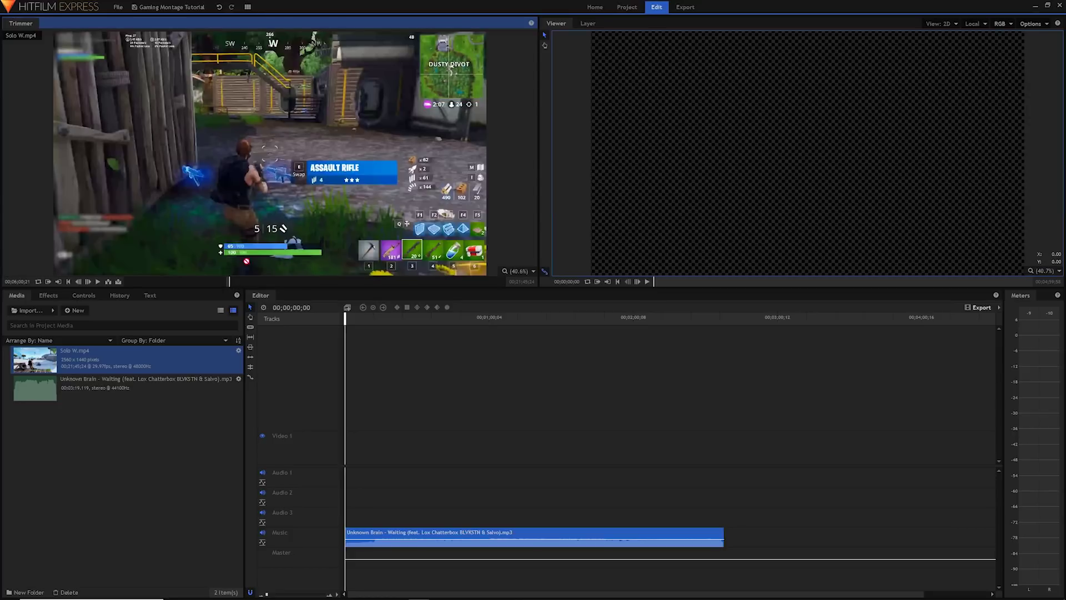
pyautogui.moveTo(249, 270); pyautogui.dragTo(344, 448)
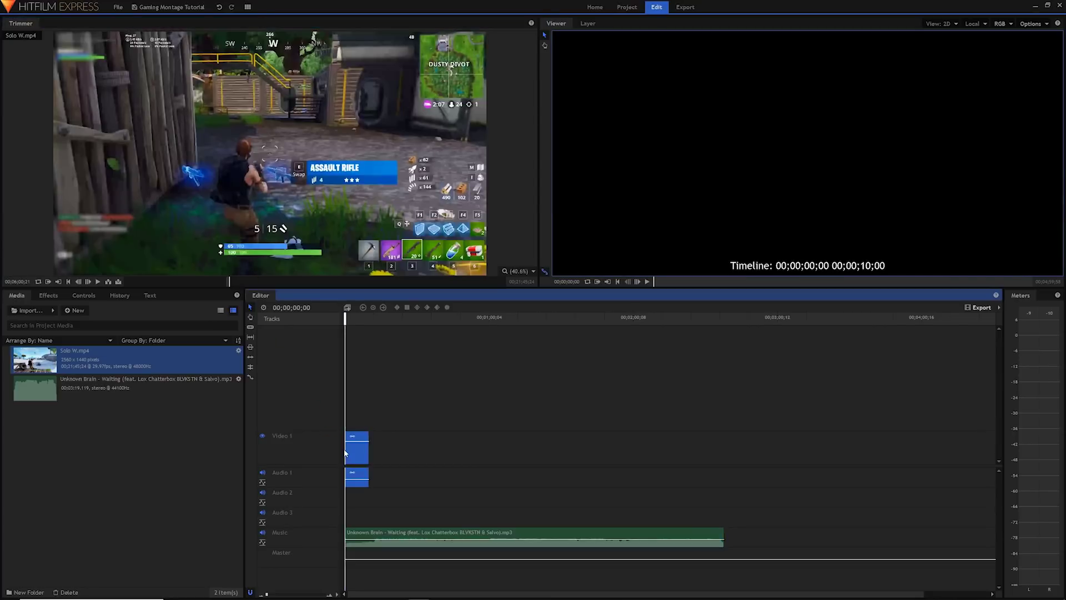
# Trim the Solo W clip's end back to the playhead at about 5 seconds.
pyautogui.moveTo(261, 595); pyautogui.dragTo(273, 594)
pyautogui.moveTo(530, 318)
pyautogui.mouseDown()
pyautogui.moveTo(549, 317)
pyautogui.moveTo(536, 318)
pyautogui.mouseUp()
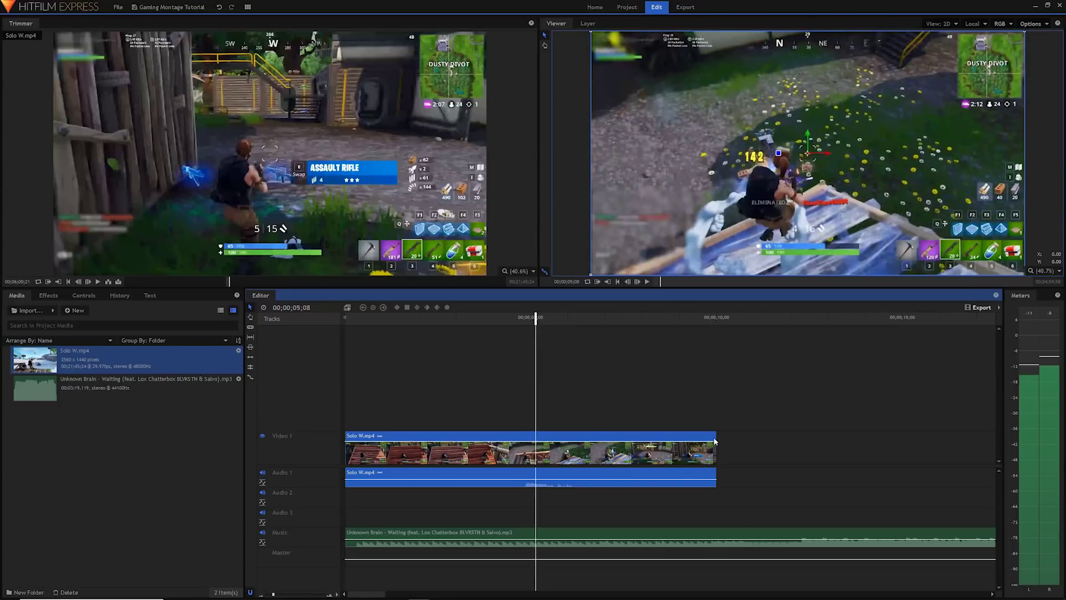
pyautogui.moveTo(716, 448); pyautogui.dragTo(535, 443)
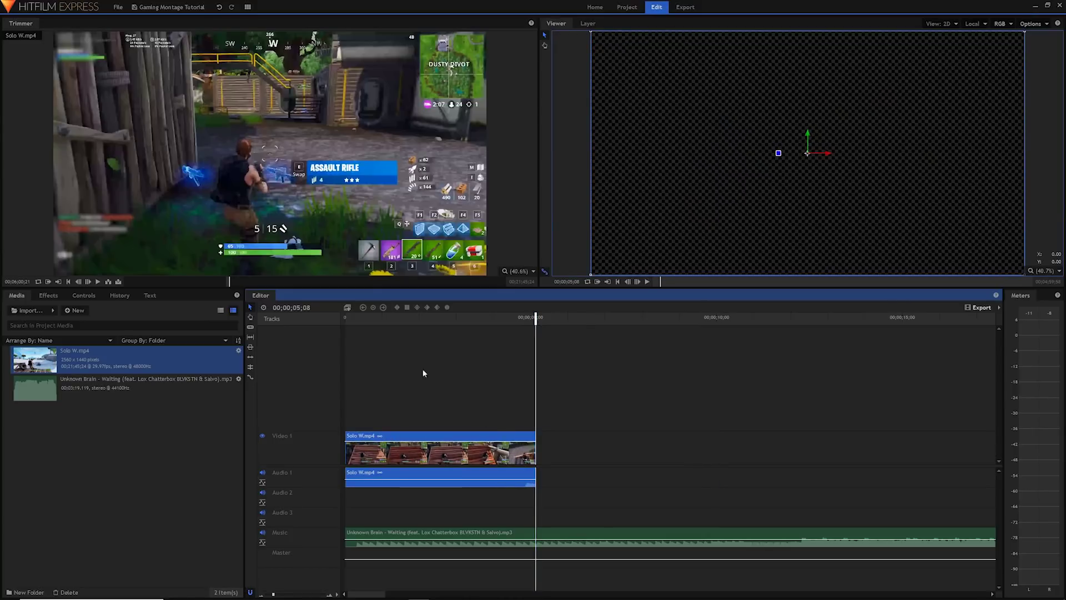
pyautogui.click(405, 319)
# Cut Solo W at the playhead, add Sneak Kill at 07;28 on Video 1, and review.
pyautogui.moveTo(405, 320); pyautogui.dragTo(510, 318)
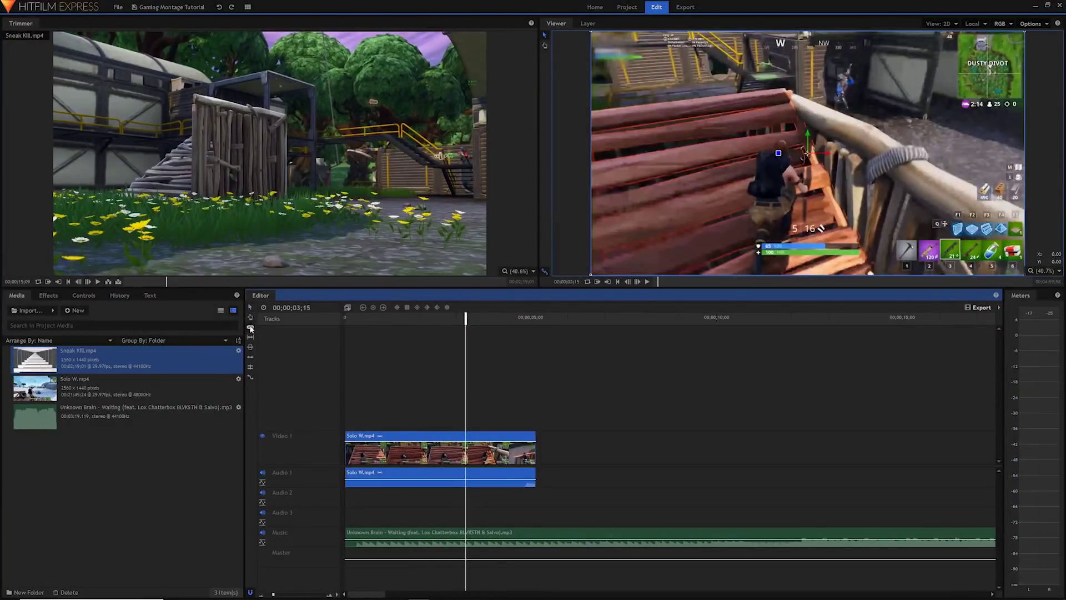
pyautogui.click(464, 443)
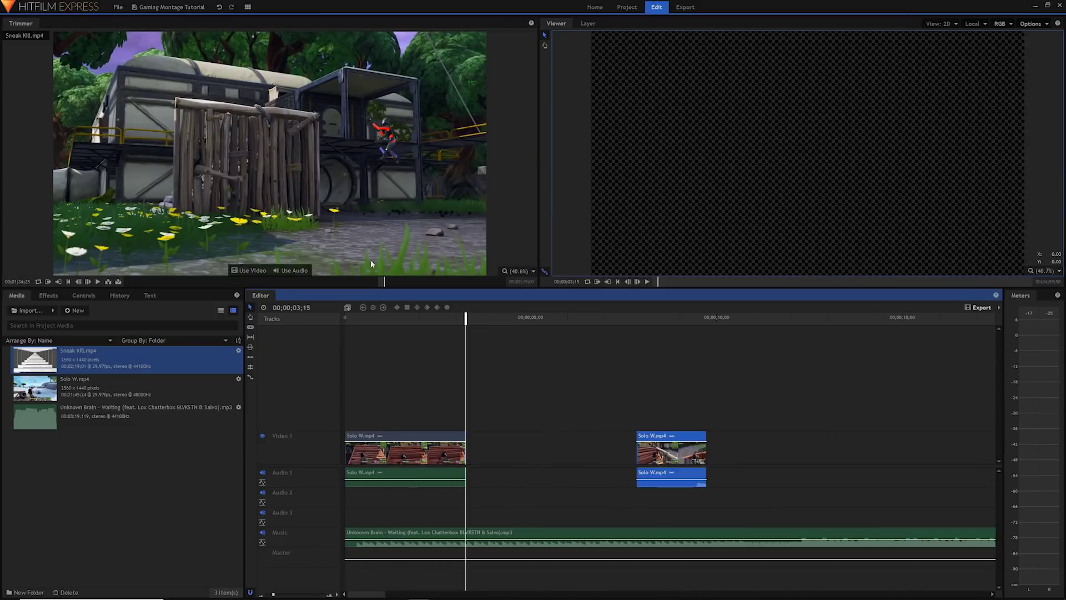
pyautogui.moveTo(371, 264); pyautogui.dragTo(627, 442)
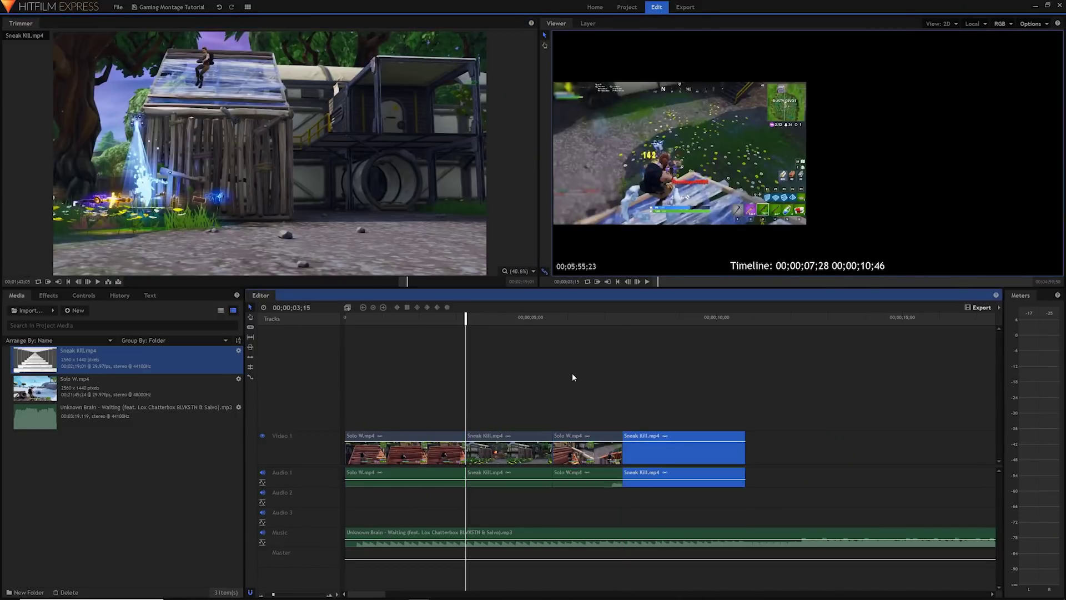
pyautogui.press('Down')
pyautogui.press('space')
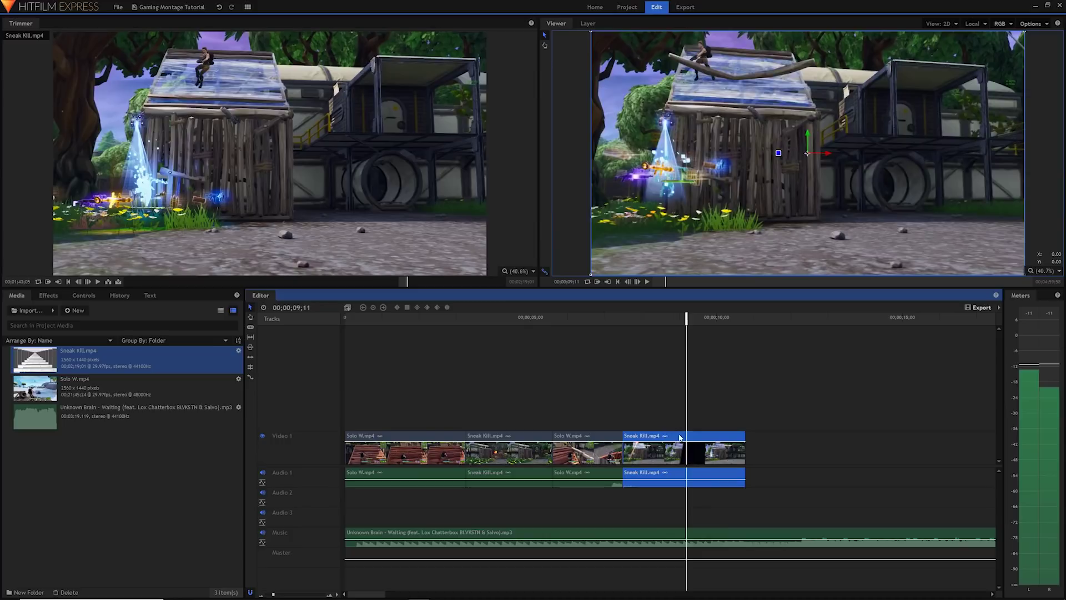
# Convert the last Sneak Kill clip into a composite shot.
pyautogui.rightClick(680, 437)
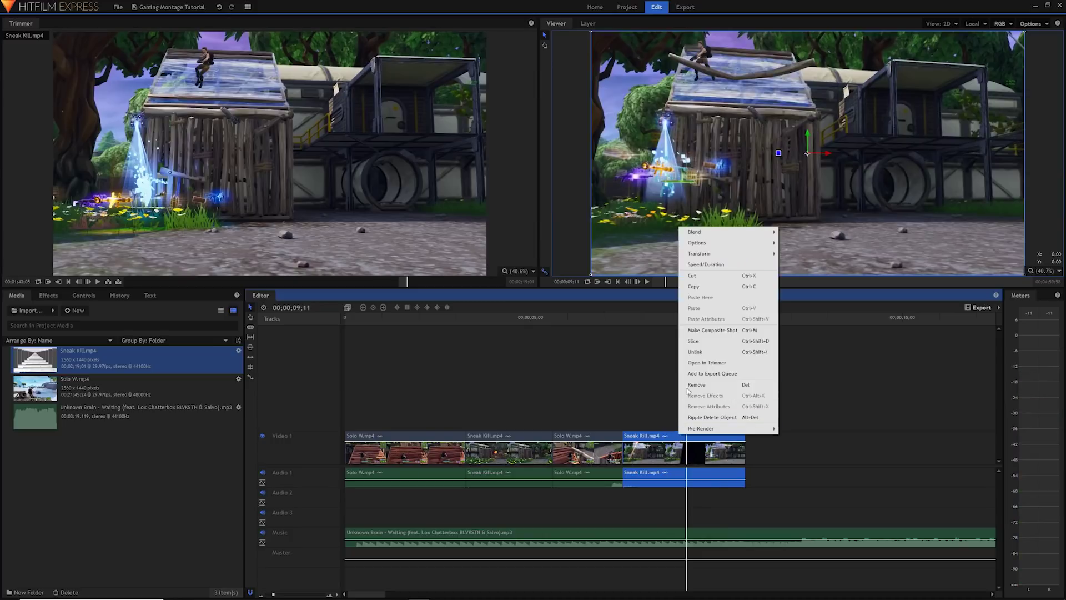
pyautogui.click(700, 330)
pyautogui.press('Return')
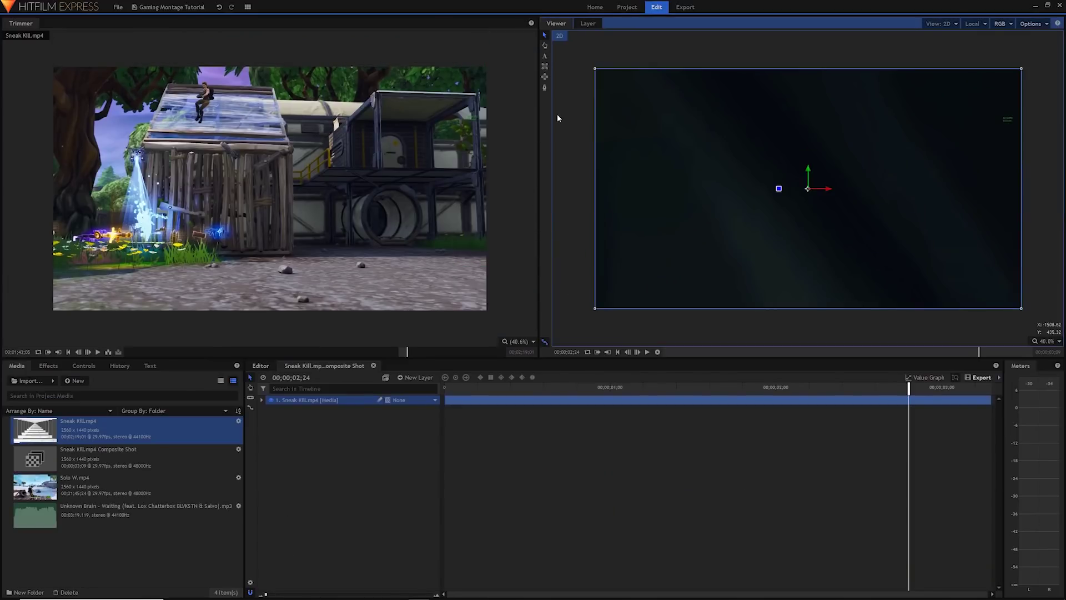
# Draw a mask over the frame and enable keyframing of its Path.
pyautogui.click(545, 87)
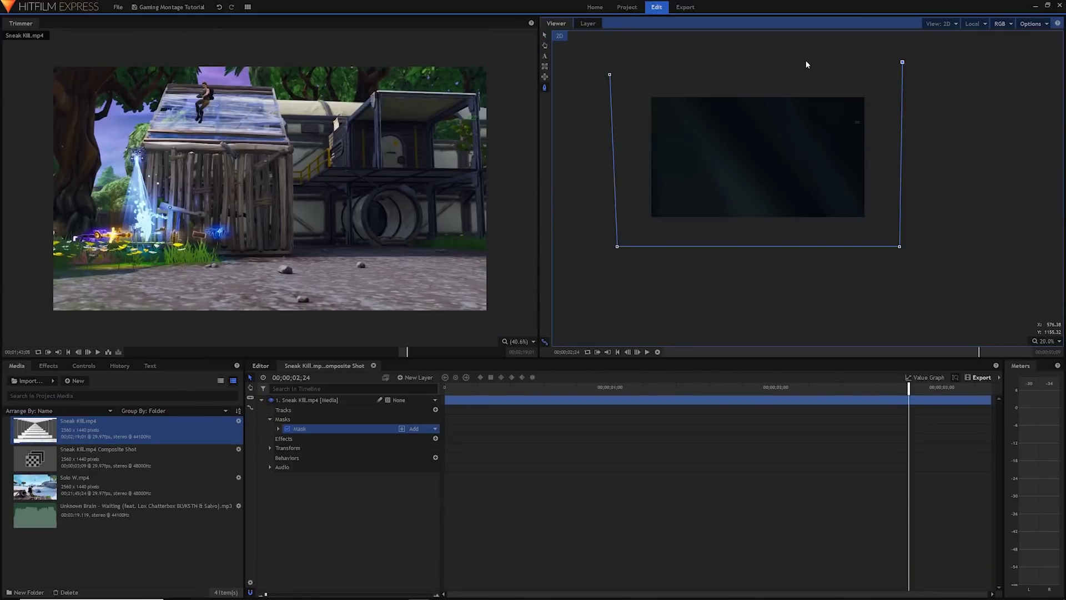
pyautogui.click(807, 62)
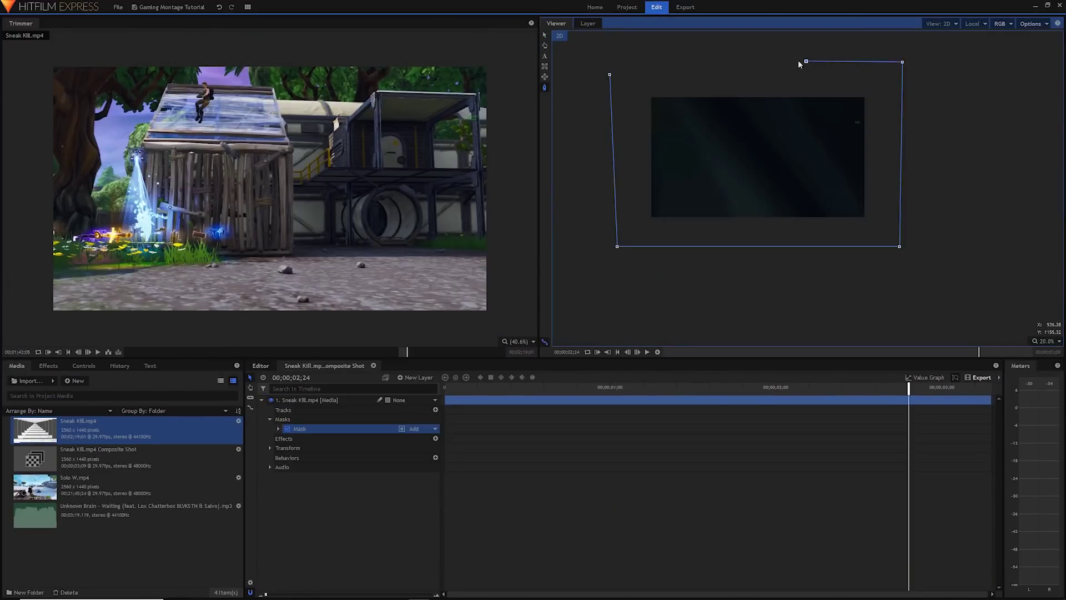
pyautogui.click(610, 72)
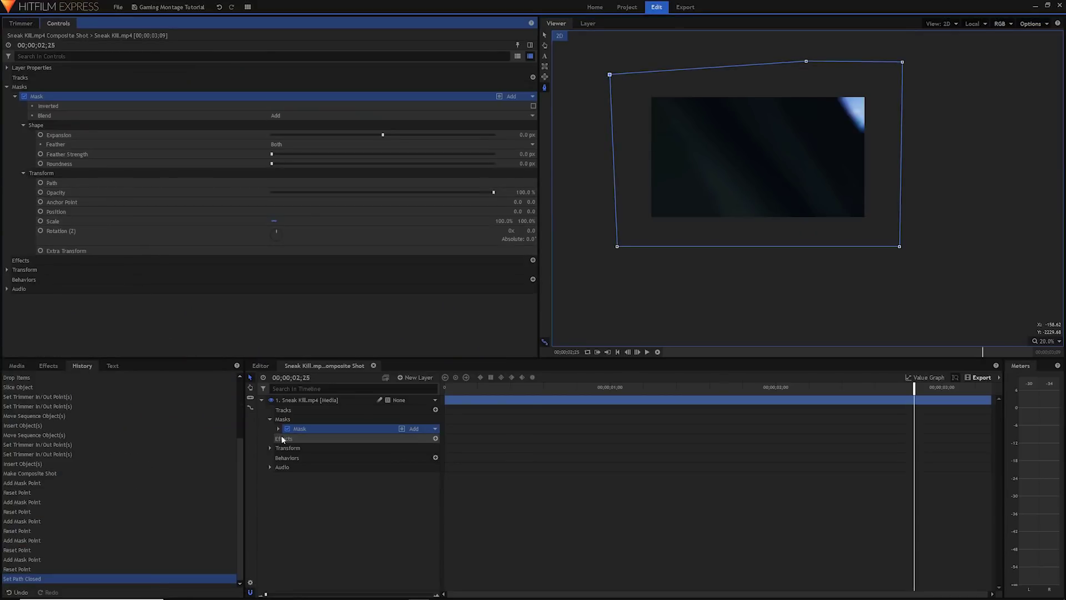
pyautogui.click(279, 429)
pyautogui.click(304, 496)
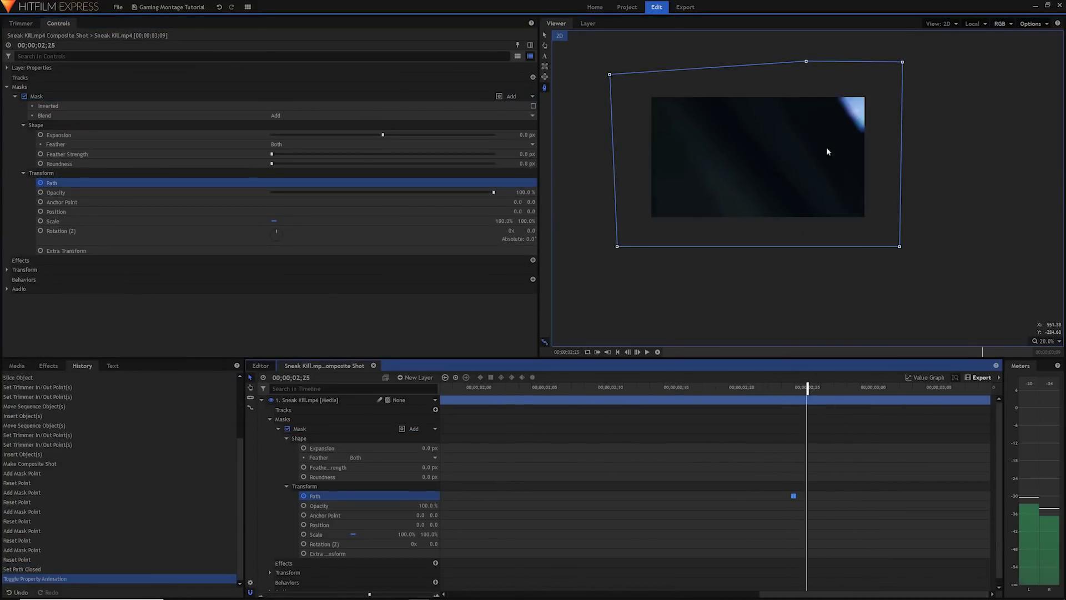
# Keyframe the mask path frame by frame, sliding its corners across the frame.
pyautogui.moveTo(903, 62); pyautogui.dragTo(864, 238)
pyautogui.press('Right')
pyautogui.moveTo(806, 61); pyautogui.dragTo(763, 80)
pyautogui.press('Right')
pyautogui.moveTo(899, 246); pyautogui.dragTo(797, 279)
pyautogui.moveTo(864, 238); pyautogui.dragTo(775, 242)
pyautogui.press('Right')
pyautogui.moveTo(763, 80); pyautogui.dragTo(656, 83)
pyautogui.press('Right')
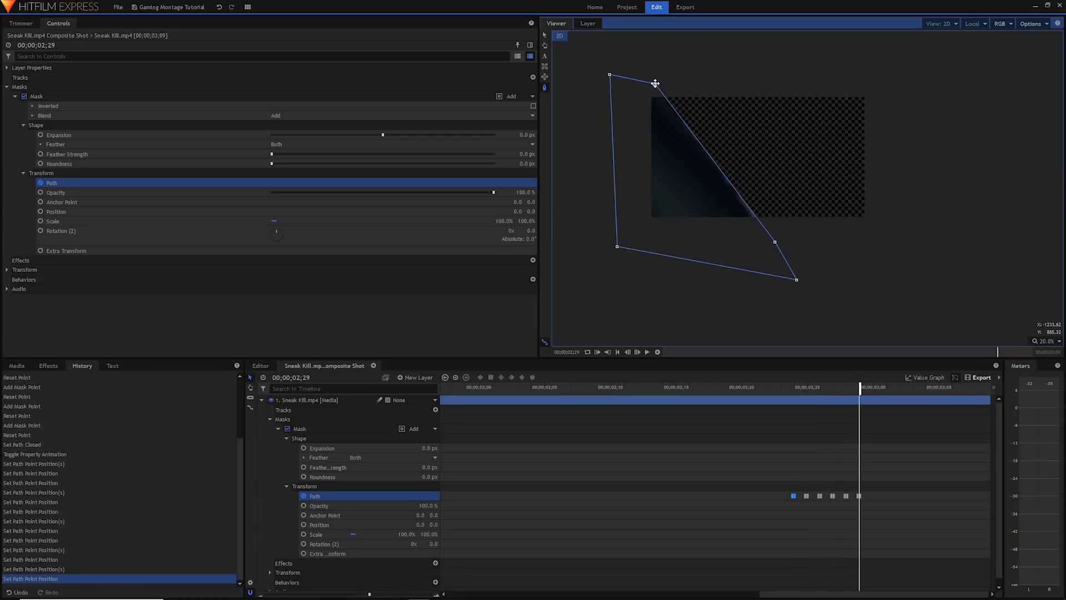
pyautogui.moveTo(797, 280); pyautogui.dragTo(726, 276)
pyautogui.press('Right')
pyautogui.moveTo(775, 241); pyautogui.dragTo(741, 241)
# Finish the mask wipe keyframes, return to 02;28, and set Feather Strength to 140.0 px.
pyautogui.press('Right')
pyautogui.moveTo(656, 83); pyautogui.dragTo(676, 181)
pyautogui.press('Right')
pyautogui.moveTo(610, 75); pyautogui.dragTo(578, 160)
pyautogui.press('Right')
pyautogui.moveTo(676, 181); pyautogui.dragTo(621, 162)
pyautogui.press('Right')
pyautogui.press('Right')
pyautogui.moveTo(729, 218); pyautogui.dragTo(643, 274)
pyautogui.press('Right')
pyautogui.moveTo(622, 162); pyautogui.dragTo(612, 170)
pyautogui.moveTo(951, 383); pyautogui.dragTo(836, 381)
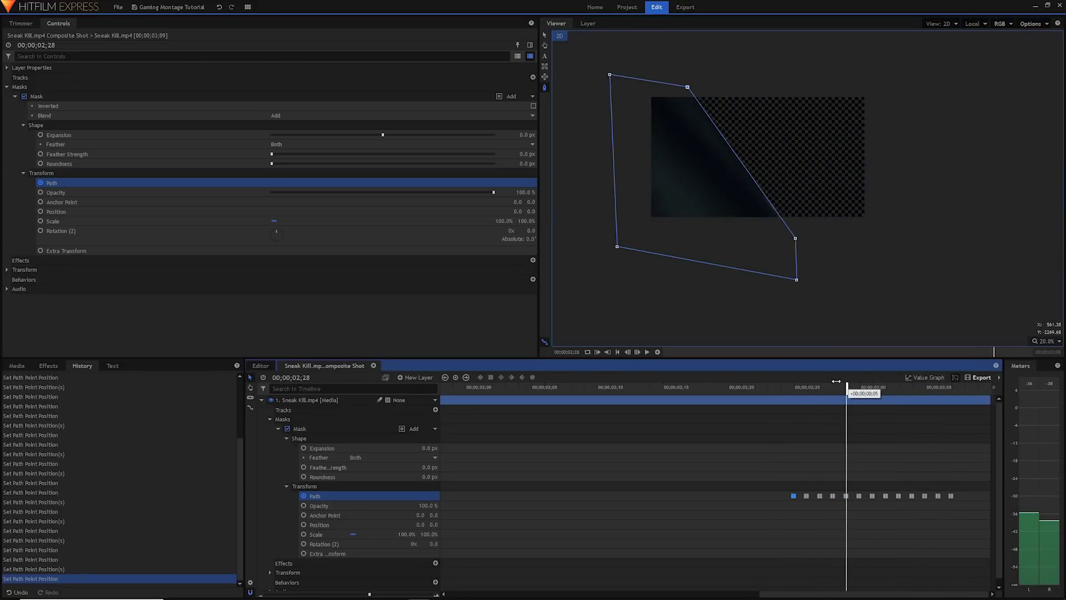
pyautogui.moveTo(271, 153); pyautogui.dragTo(278, 156)
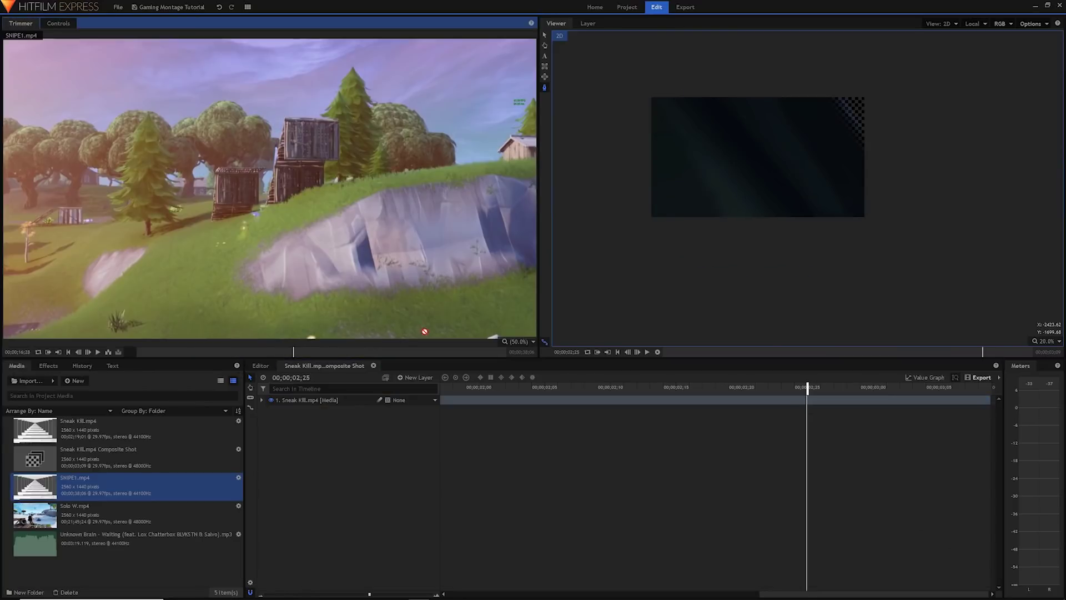
# Add SNIPE1 and Snow Run Spin, shorten Snow Run Spin's end, and move to 00;00;23;46.
pyautogui.moveTo(34, 485); pyautogui.dragTo(899, 390)
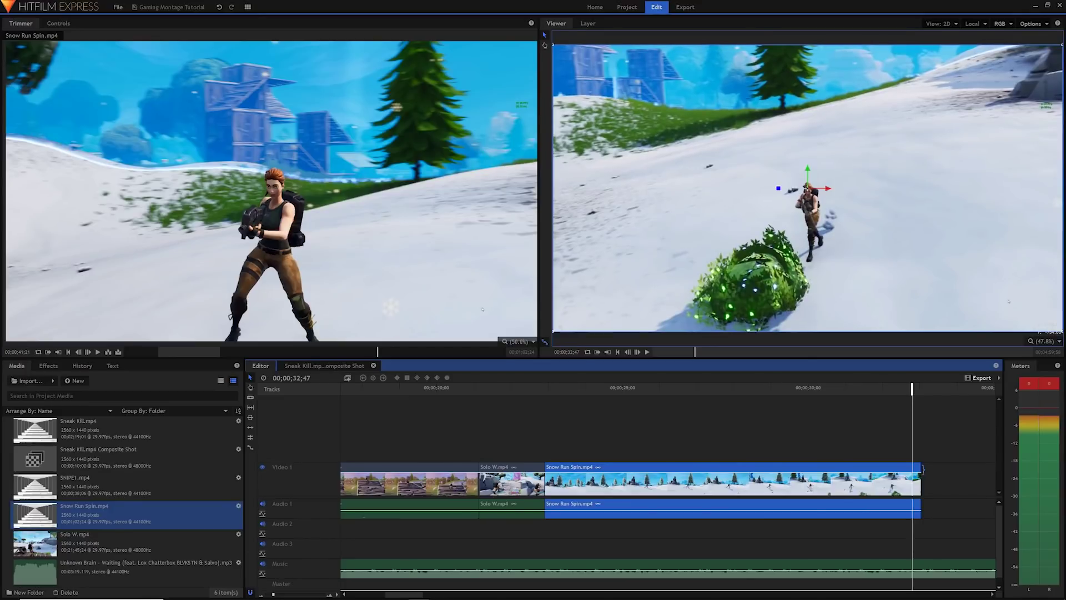
pyautogui.moveTo(922, 469); pyautogui.dragTo(889, 472)
pyautogui.click(577, 389)
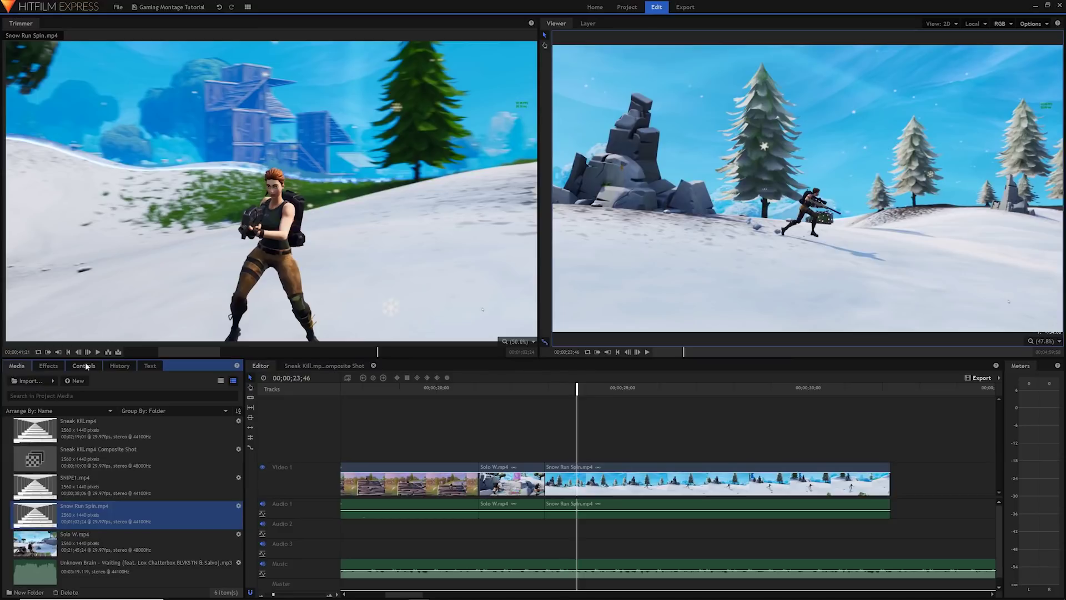
# Search the effects for 'speed' and apply Speed to the Snow Run Spin clip.
pyautogui.click(54, 365)
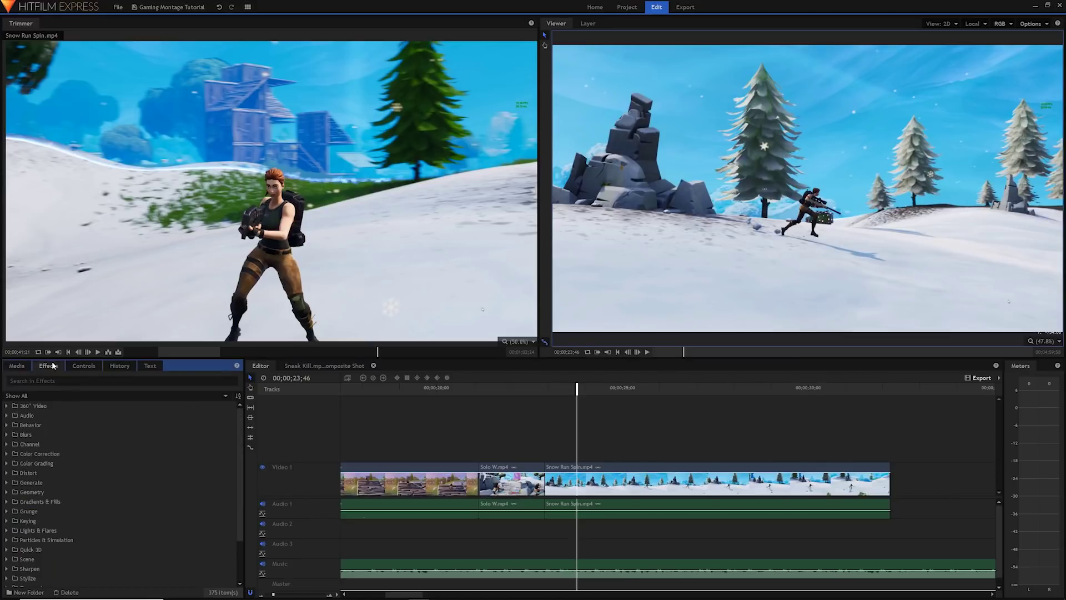
pyautogui.click(48, 379)
pyautogui.write('speed')
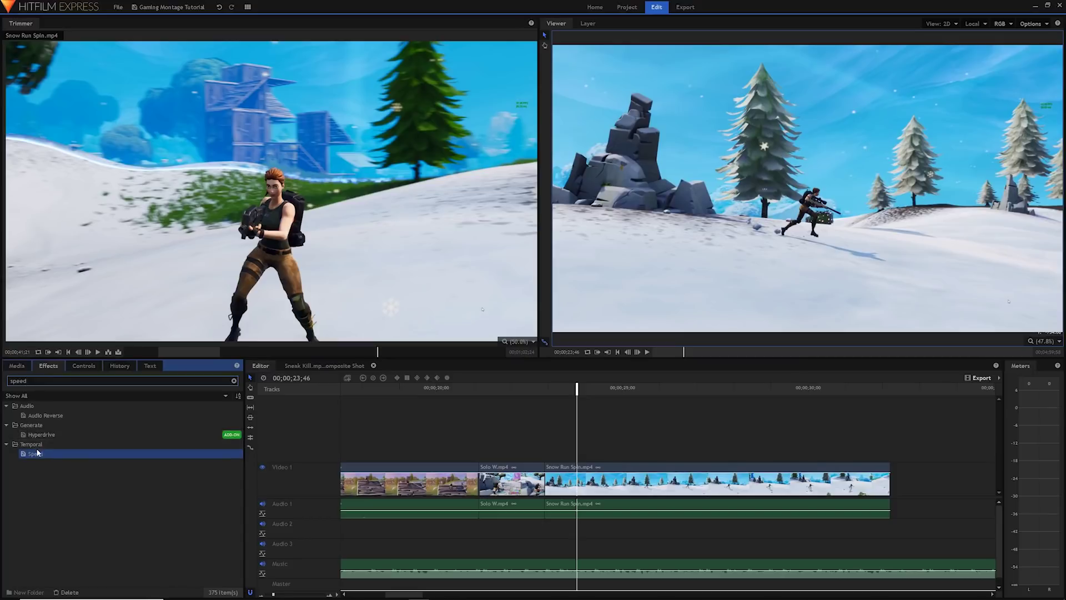
pyautogui.moveTo(36, 452); pyautogui.dragTo(556, 473)
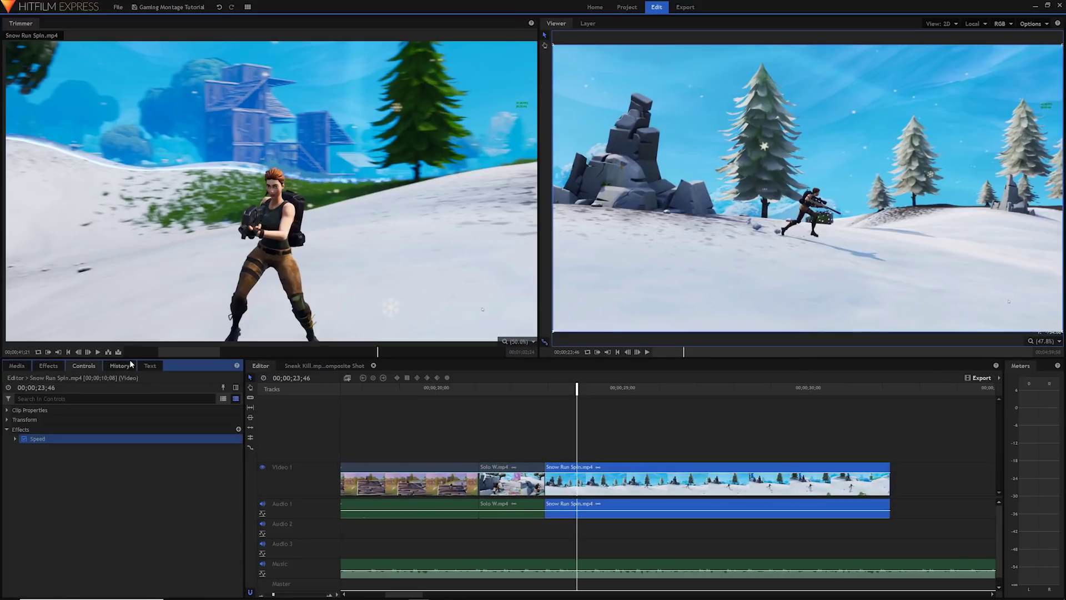
# Resize the panels so the Controls settings get a larger panel beside the Trimmer.
pyautogui.moveTo(245, 367); pyautogui.dragTo(247, 356)
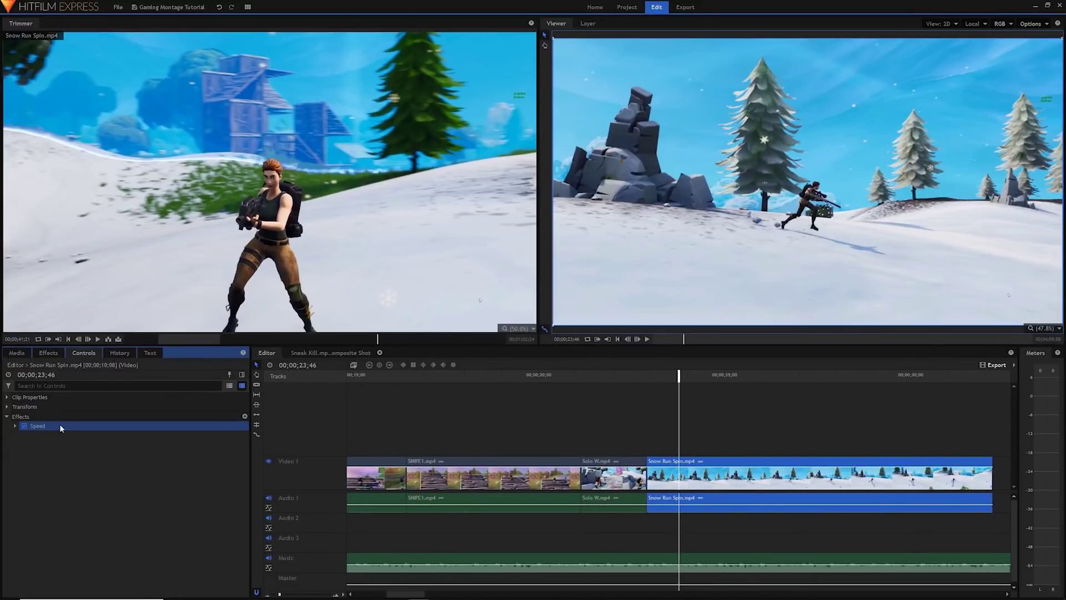
pyautogui.click(61, 427)
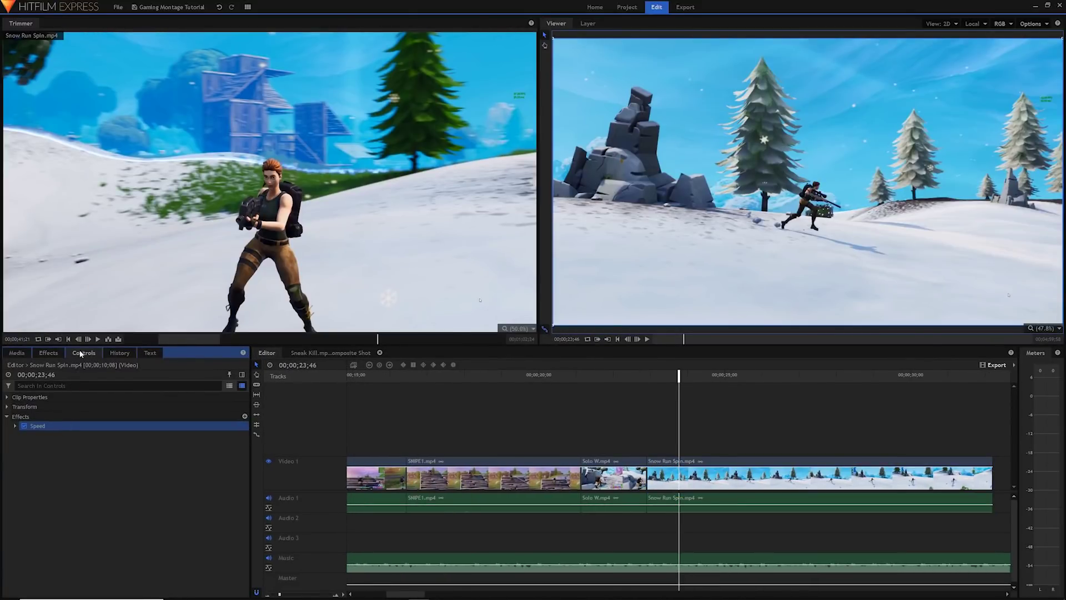
pyautogui.moveTo(84, 352); pyautogui.dragTo(154, 166)
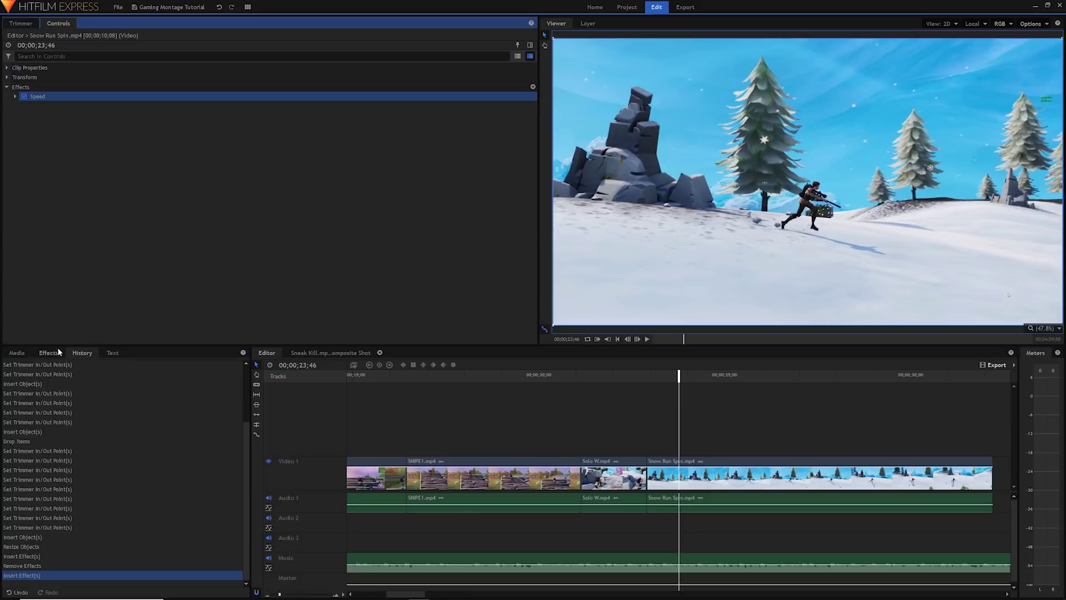
pyautogui.click(17, 353)
# Expand the Speed effect on Snow Run Spin to show its 1.00 speed value.
pyautogui.click(15, 97)
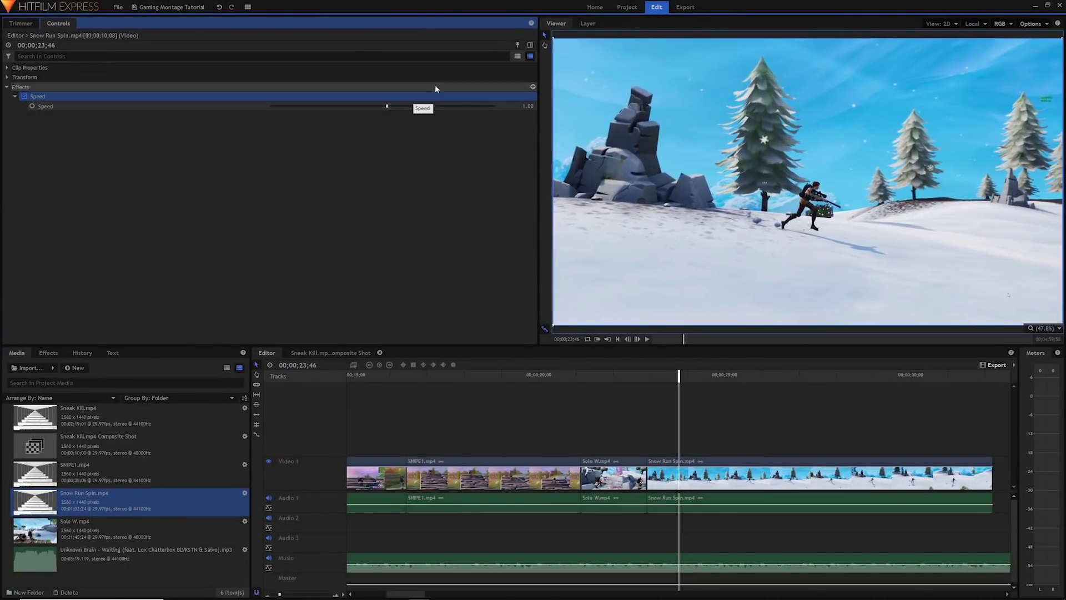
# Enable Speed keyframing and set a 10.00 keyframe at the start of Snow Run Spin.
pyautogui.click(531, 45)
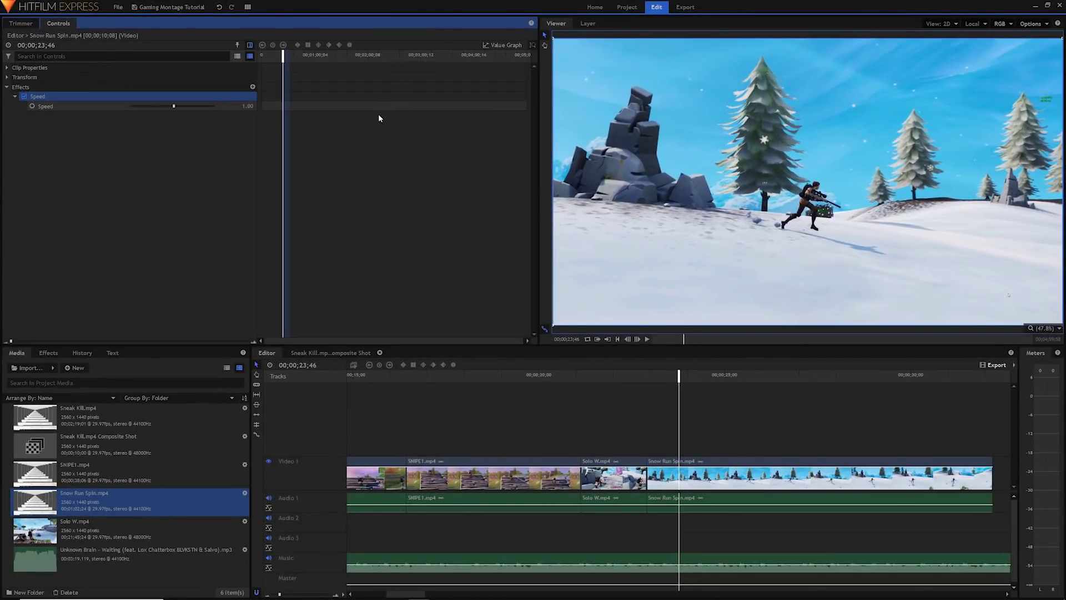
pyautogui.moveTo(258, 119); pyautogui.dragTo(265, 119)
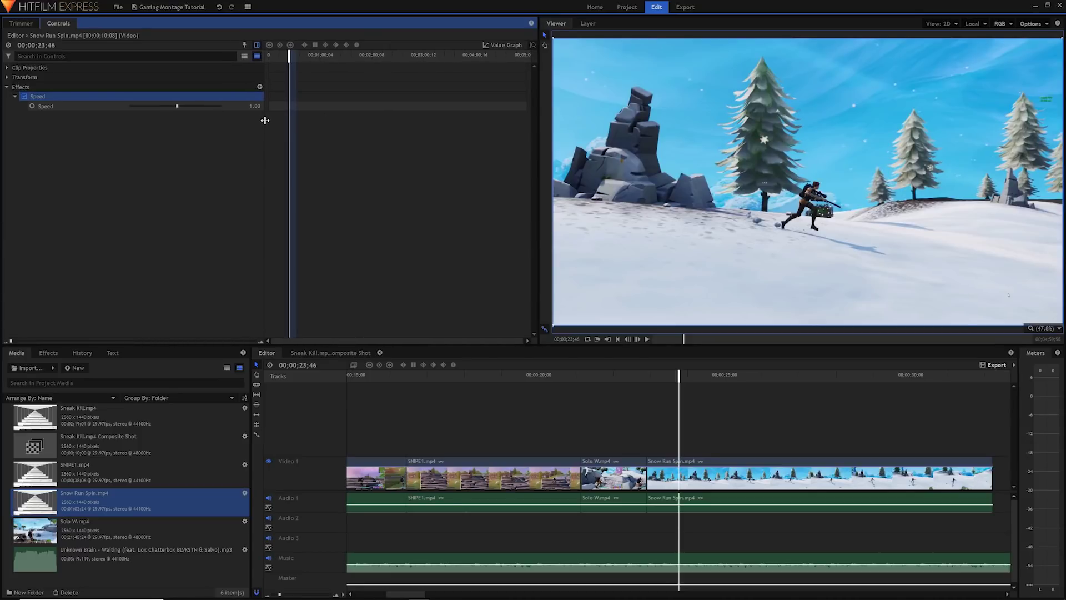
pyautogui.moveTo(10, 341); pyautogui.dragTo(35, 341)
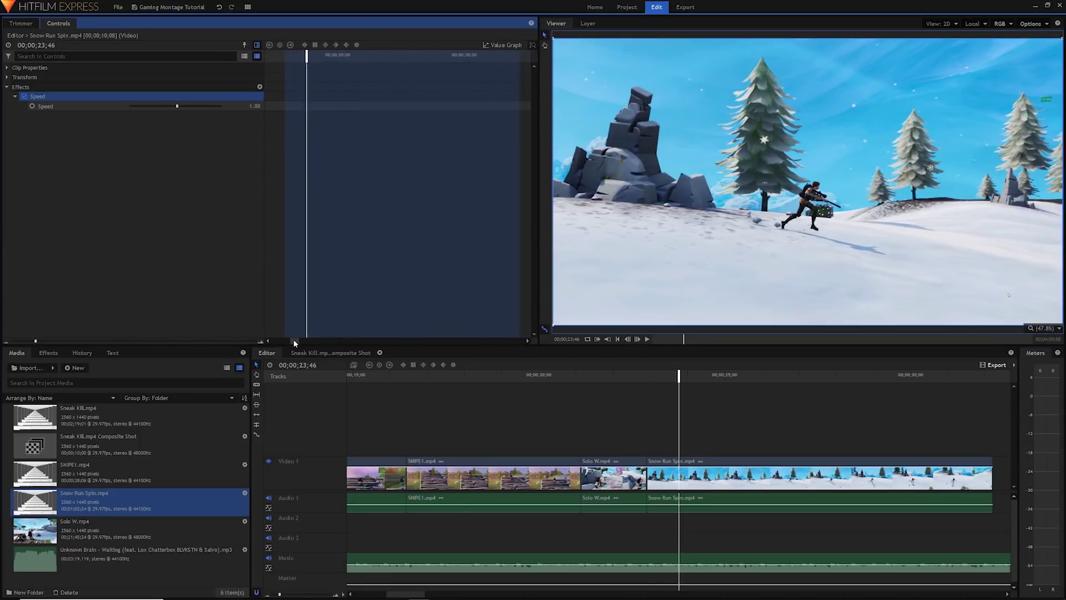
pyautogui.click(71, 133)
pyautogui.click(32, 107)
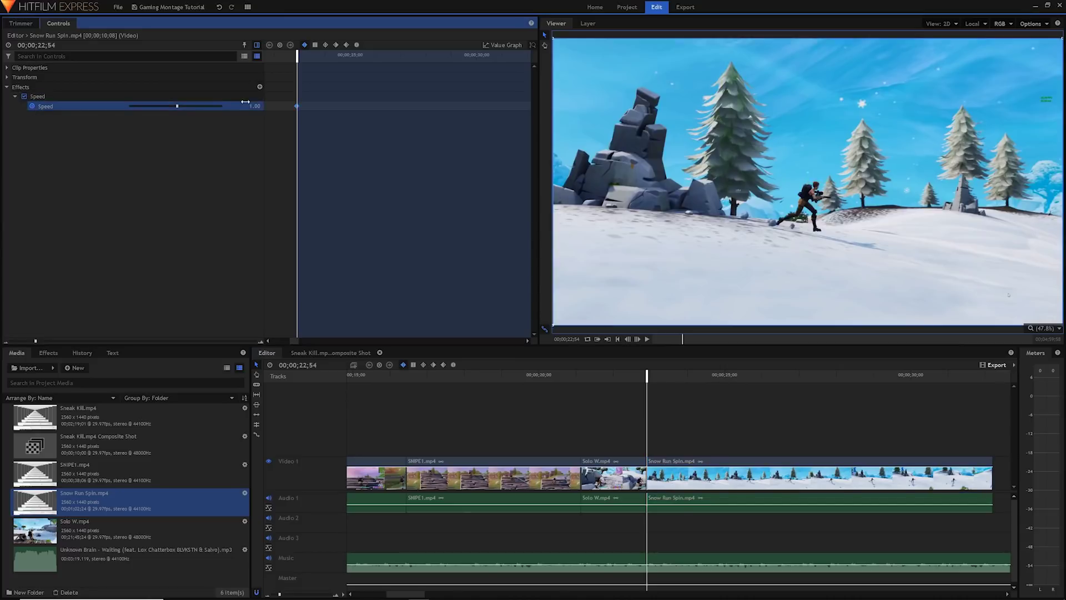
pyautogui.click(249, 103)
pyautogui.press('Return')
# Add a lower Speed keyframe of 7 at 23;44.
pyautogui.moveTo(691, 377); pyautogui.dragTo(678, 376)
pyautogui.click(253, 105)
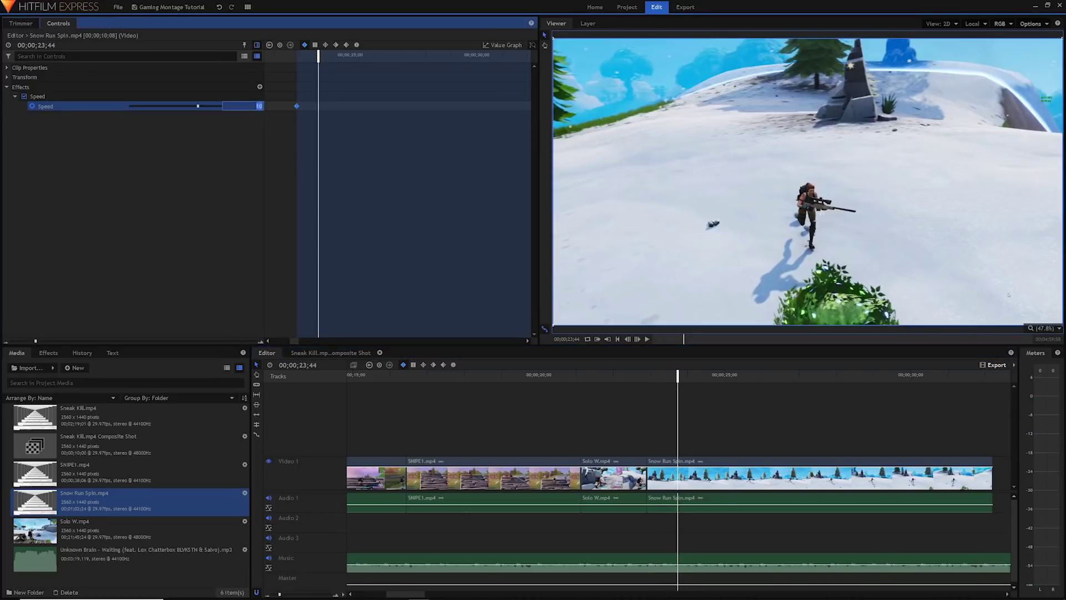
pyautogui.write('7')
pyautogui.press('Return')
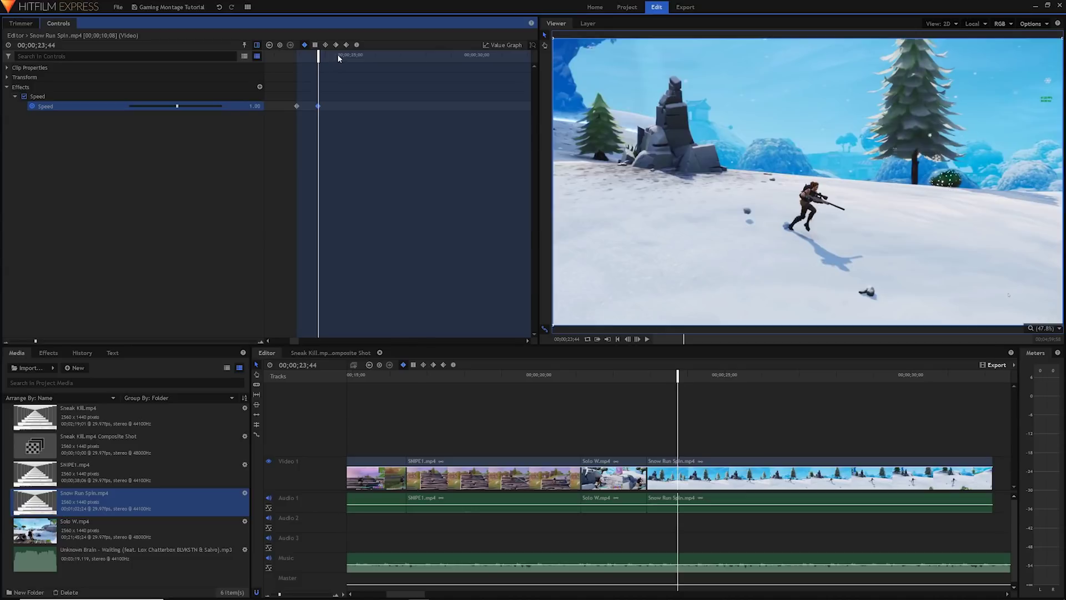
# Add a third Speed keyframe of 1.5 at 24;38, then check the ramp from 24;00.
pyautogui.moveTo(340, 58); pyautogui.dragTo(348, 55)
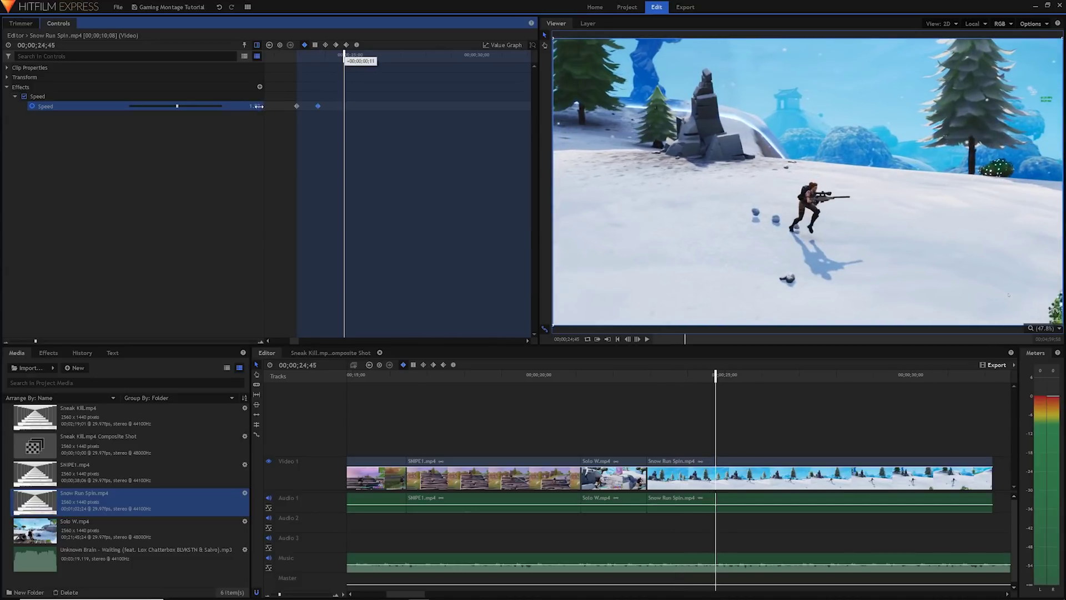
pyautogui.click(343, 59)
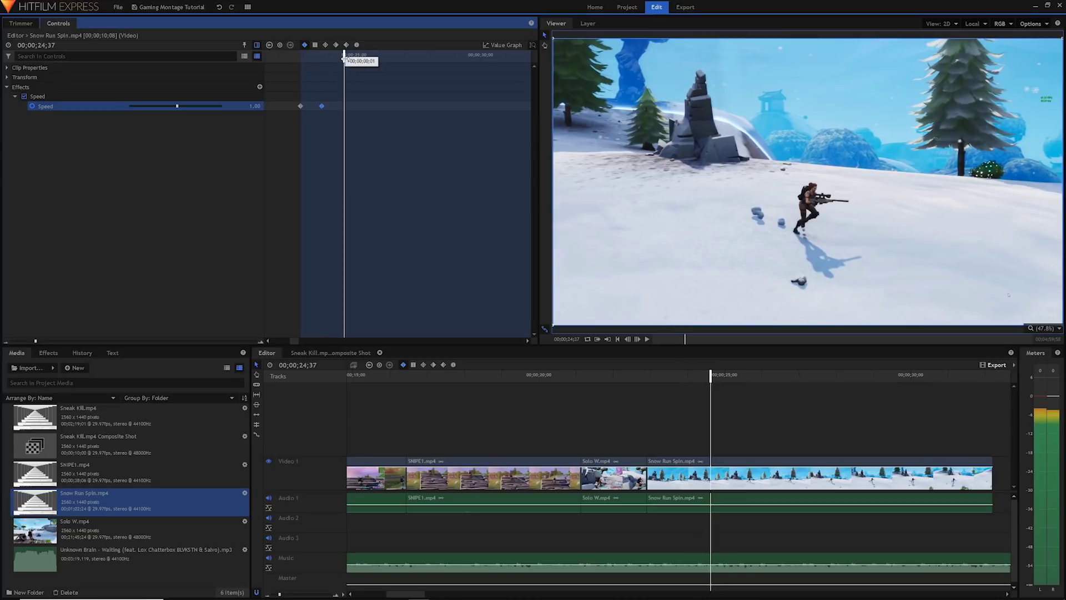
pyautogui.moveTo(343, 58); pyautogui.dragTo(344, 58)
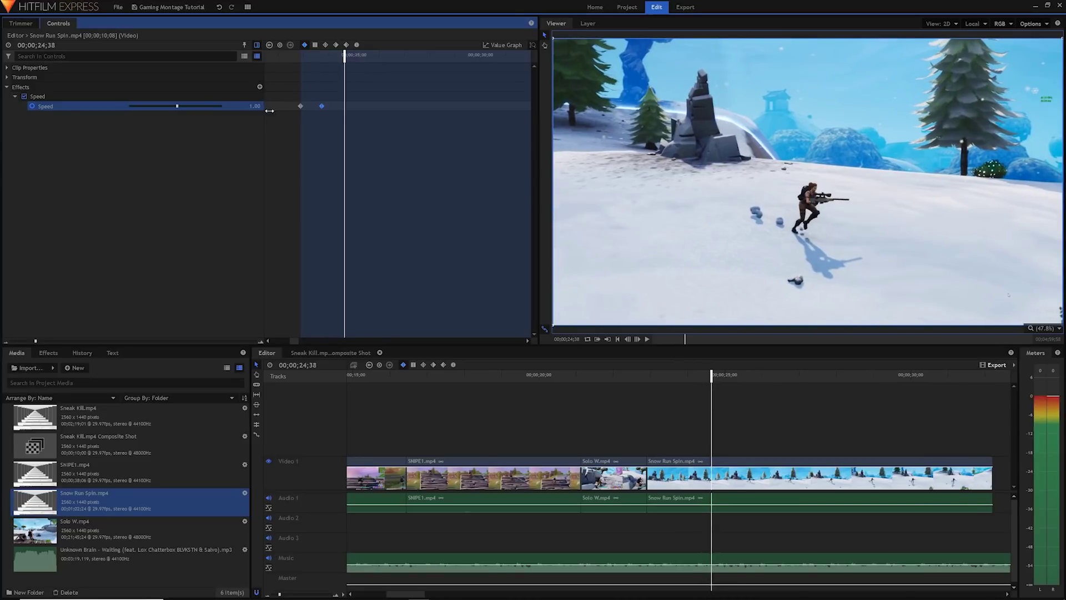
pyautogui.click(255, 105)
pyautogui.write('1.5')
pyautogui.press('Return')
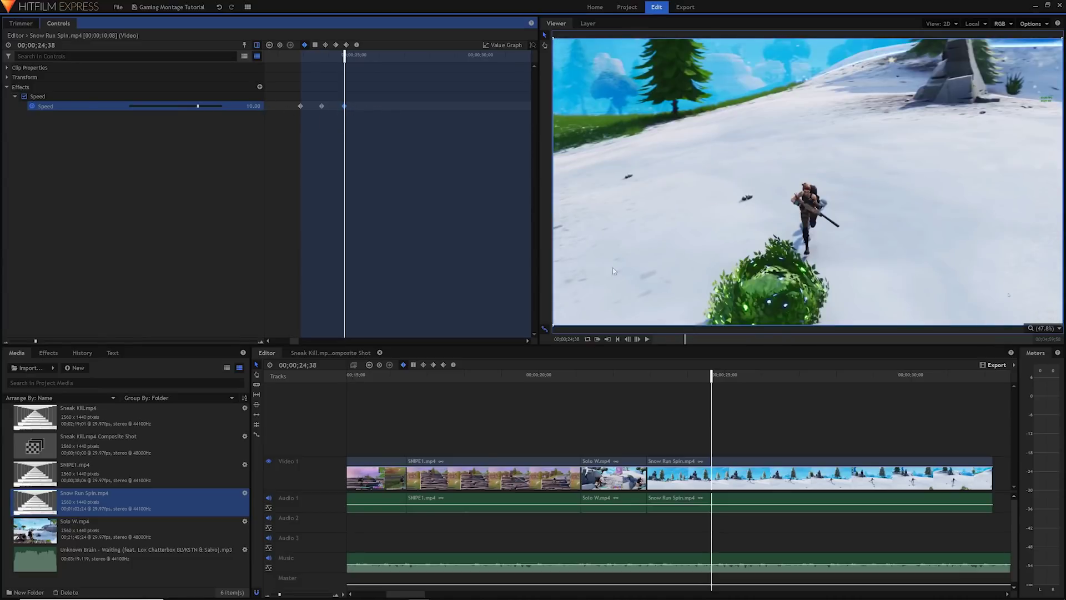
pyautogui.click(515, 376)
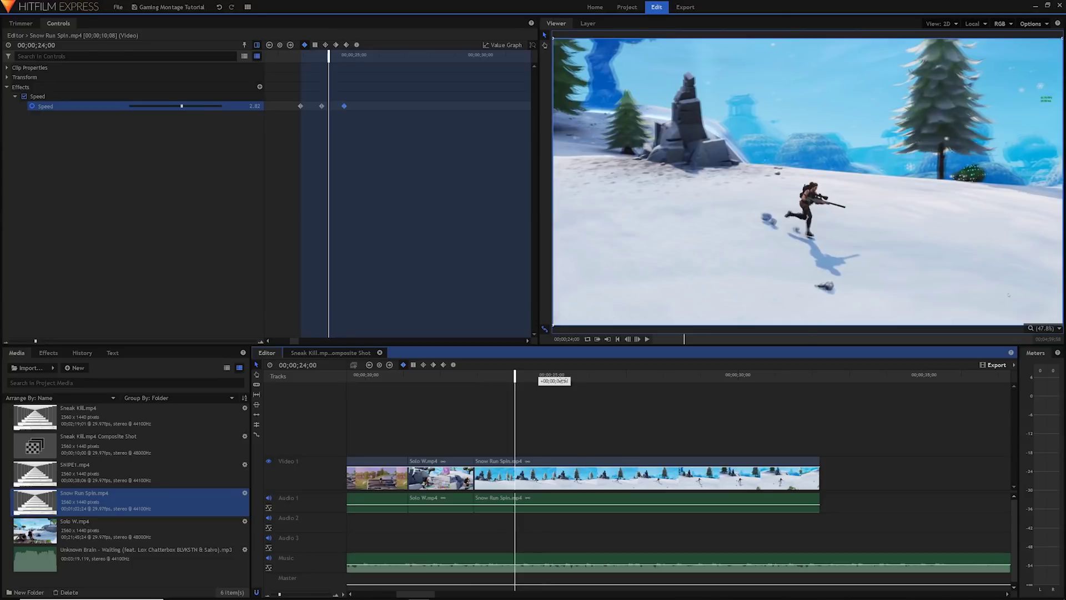
pyautogui.moveTo(548, 386); pyautogui.dragTo(764, 377)
pyautogui.moveTo(649, 376)
pyautogui.mouseDown()
pyautogui.moveTo(616, 382)
pyautogui.moveTo(739, 376)
pyautogui.moveTo(650, 373)
pyautogui.mouseUp()
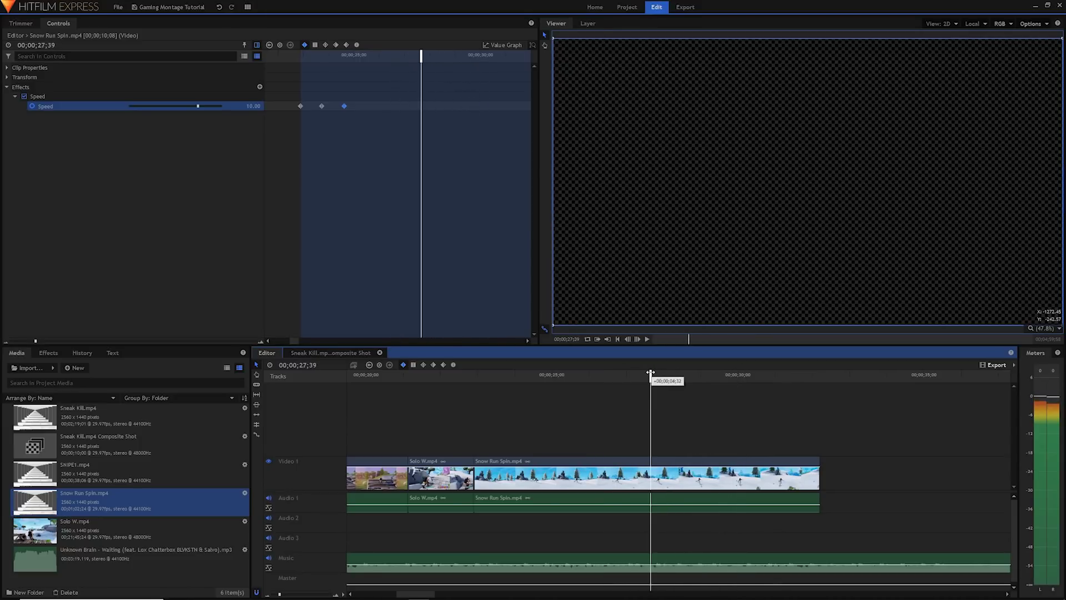
pyautogui.click(149, 524)
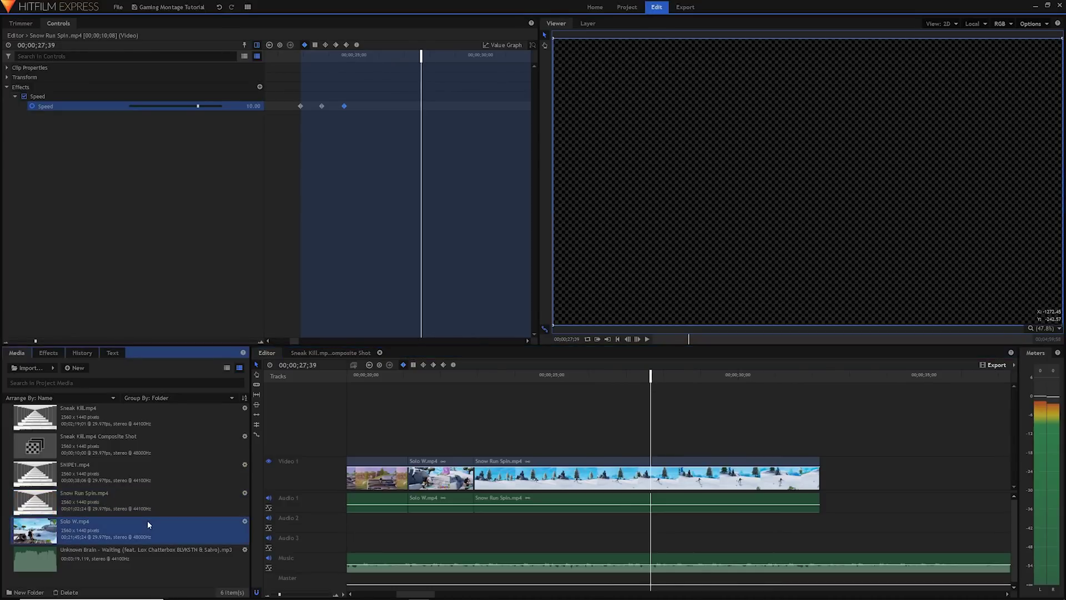
# Place a Solo W.mp4 excerpt on Video 2 at 24;37 and open Snow Run Spin's context menu.
pyautogui.click(21, 24)
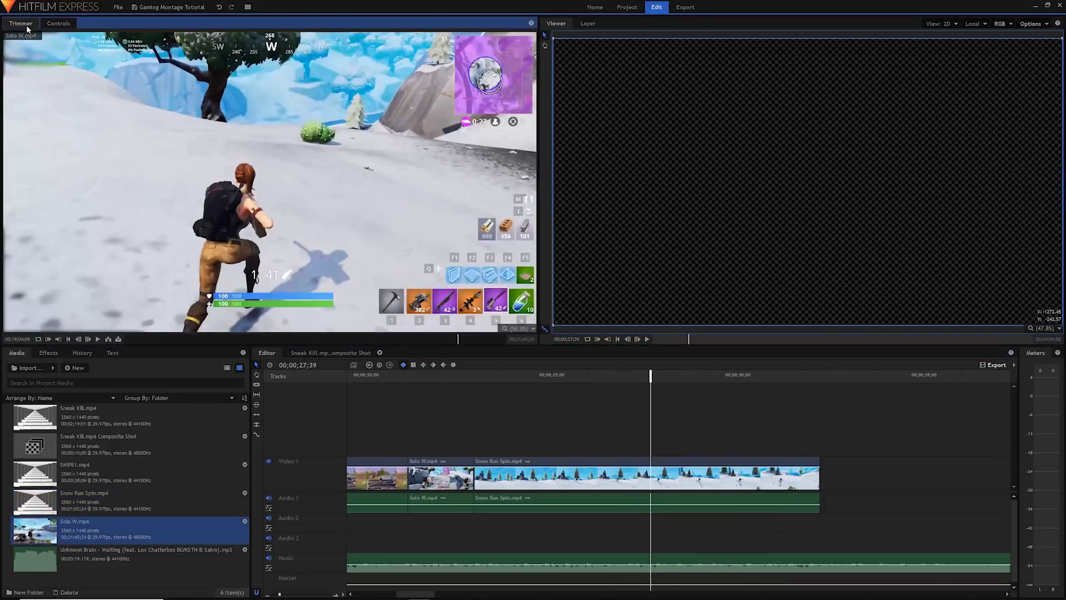
pyautogui.click(459, 341)
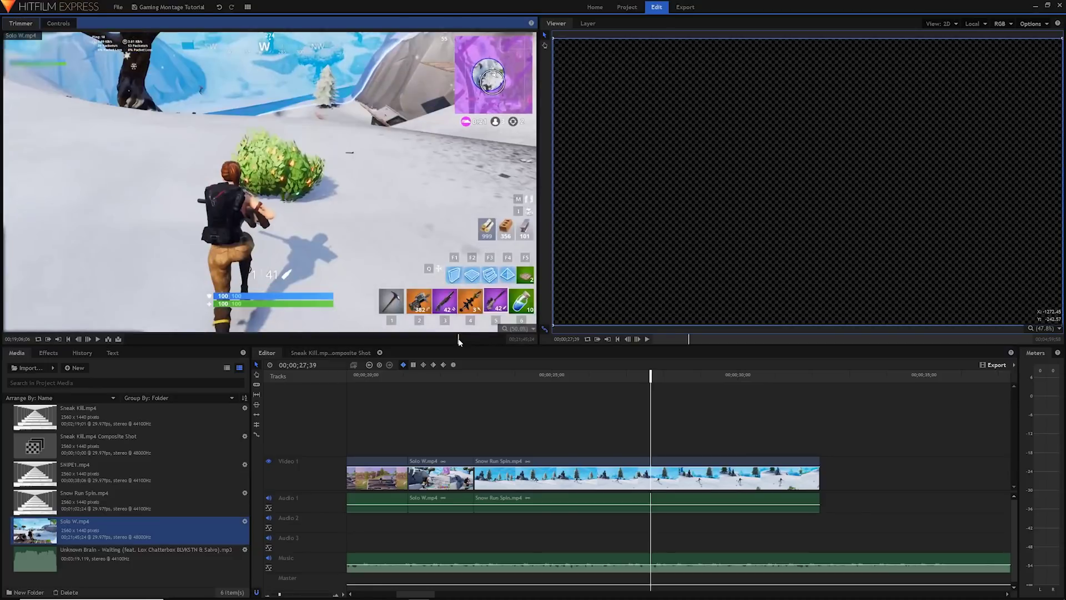
pyautogui.moveTo(460, 339); pyautogui.dragTo(541, 428)
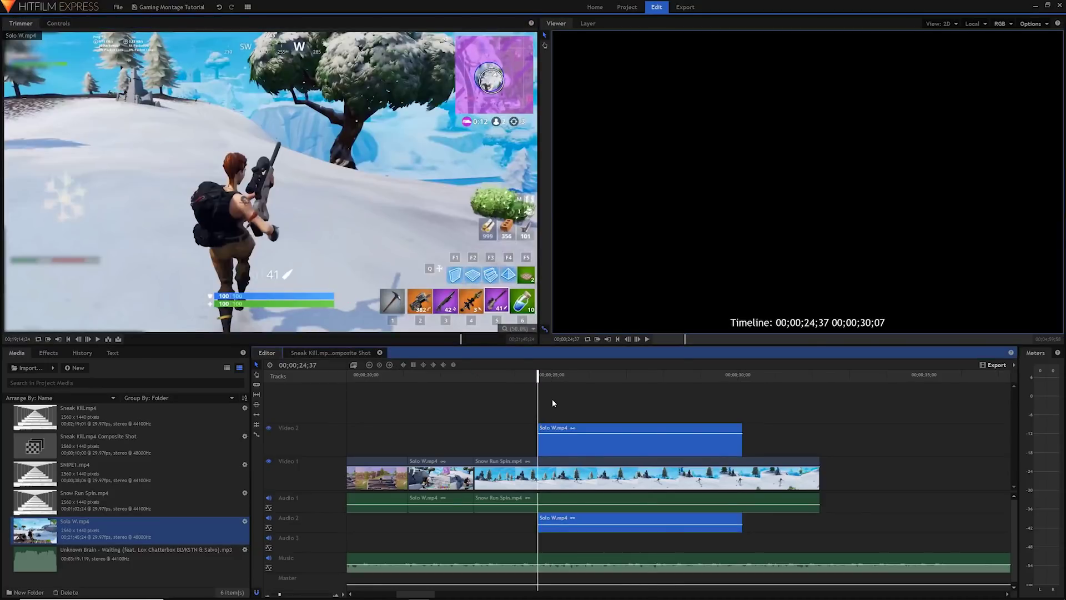
pyautogui.moveTo(544, 375); pyautogui.dragTo(704, 377)
pyautogui.click(58, 24)
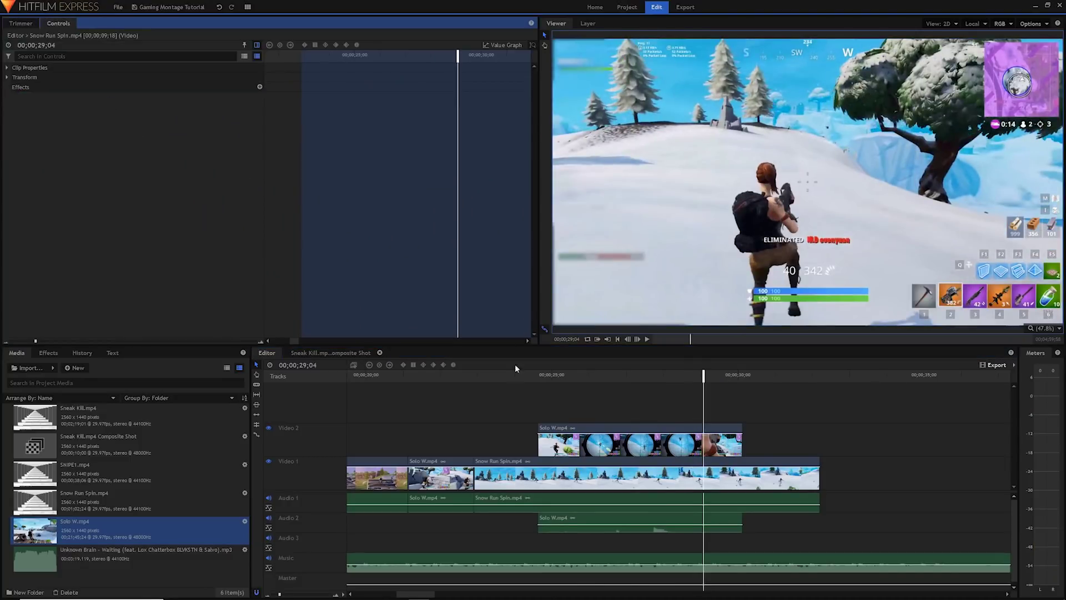
pyautogui.rightClick(516, 460)
# Make Snow Run Spin a composite shot and add a Speed effect to its layer.
pyautogui.click(556, 359)
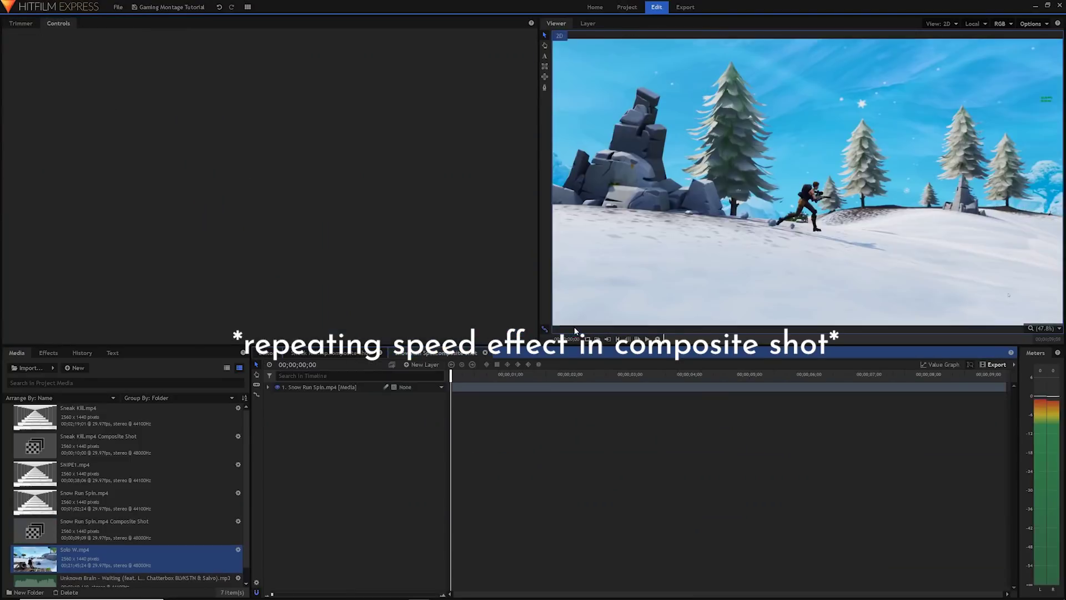
pyautogui.click(267, 387)
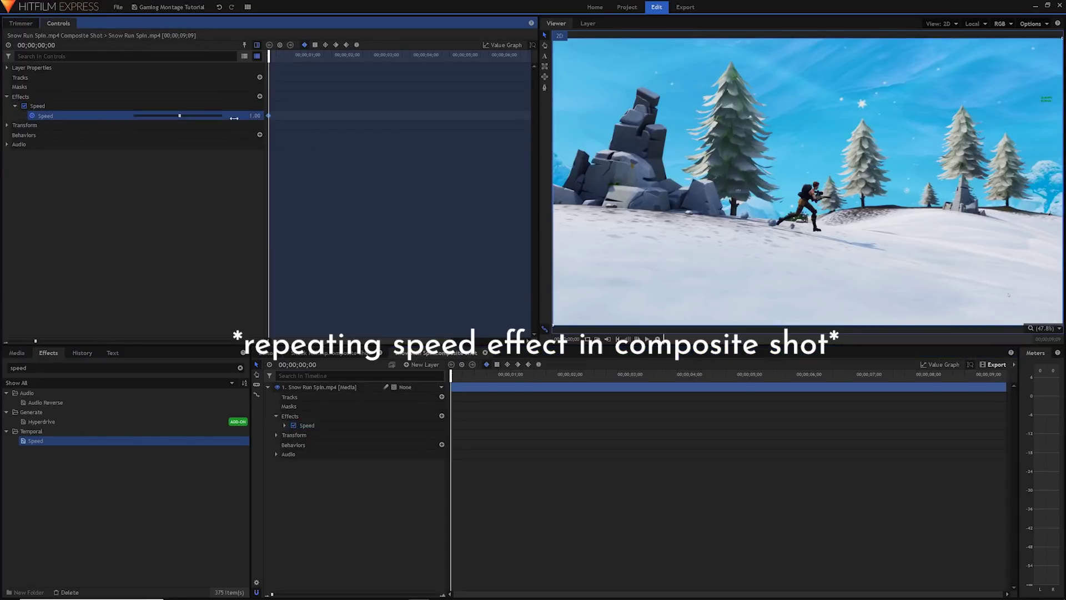
pyautogui.press('space')
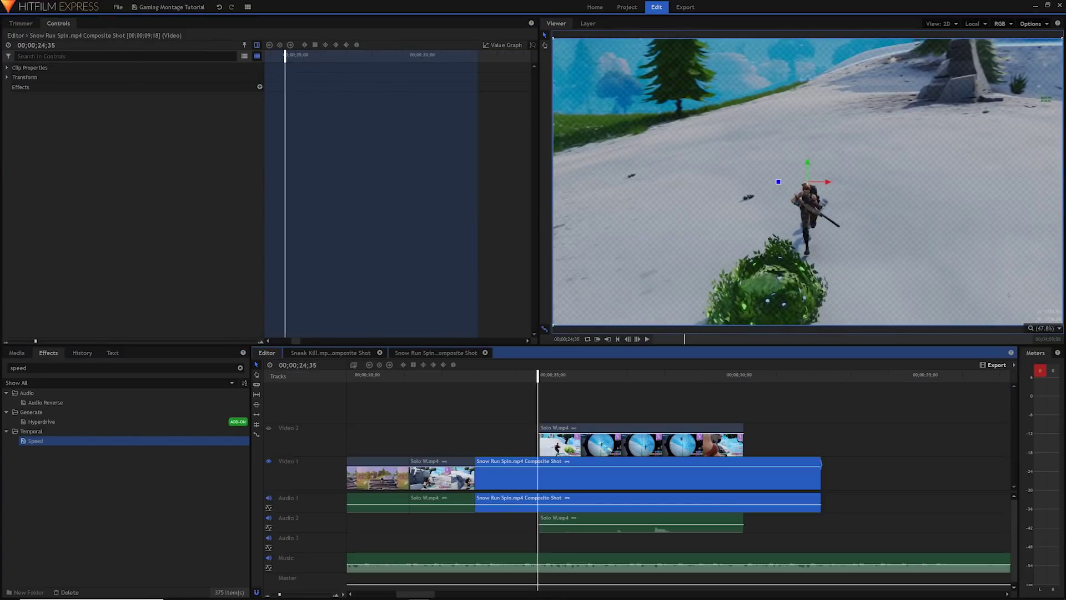
pyautogui.press('space')
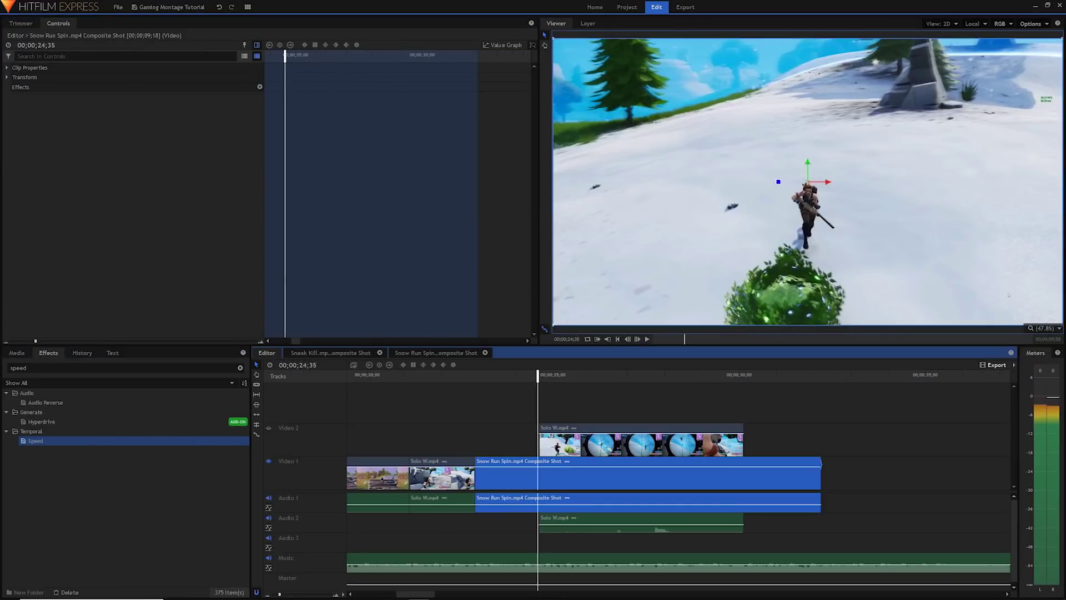
# Trim the composite to end at 24;35 and move Solo W.mp4 onto Video 1 after it.
pyautogui.moveTo(820, 472); pyautogui.dragTo(537, 471)
pyautogui.moveTo(550, 432); pyautogui.dragTo(552, 468)
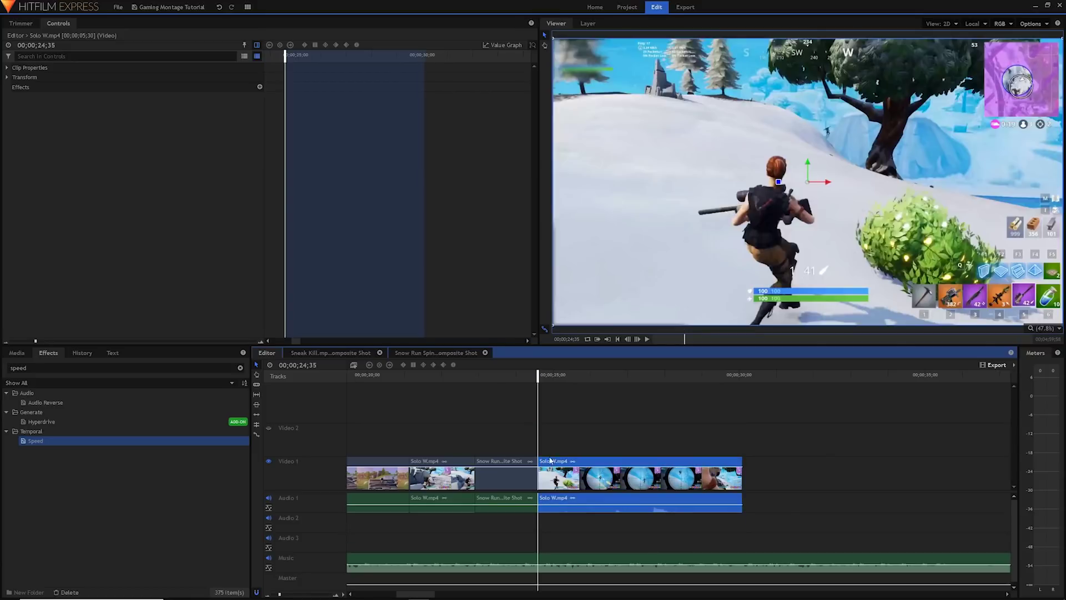
pyautogui.click(435, 353)
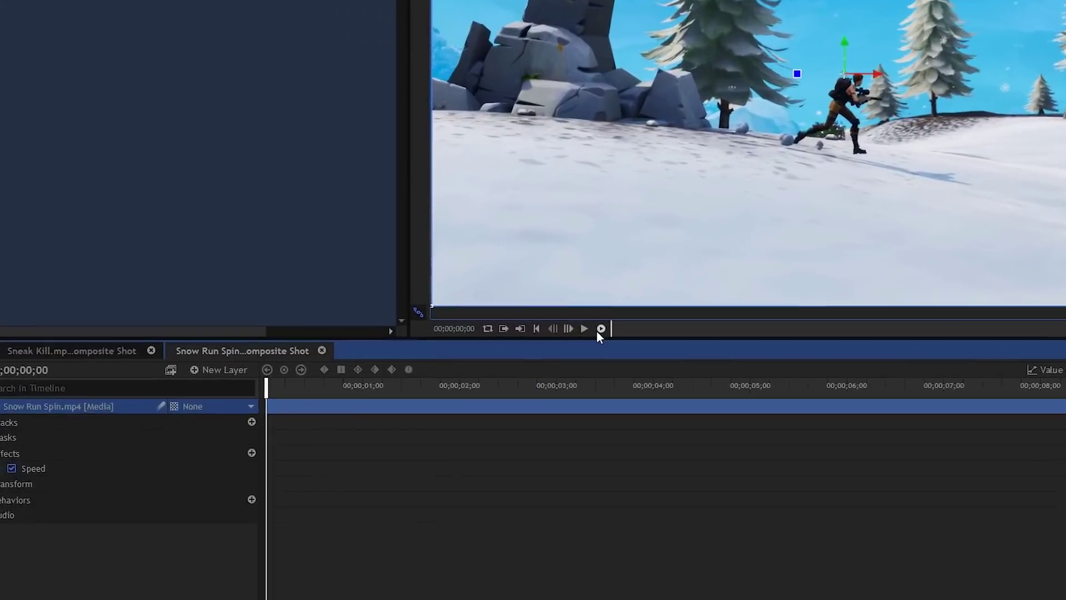
pyautogui.click(558, 321)
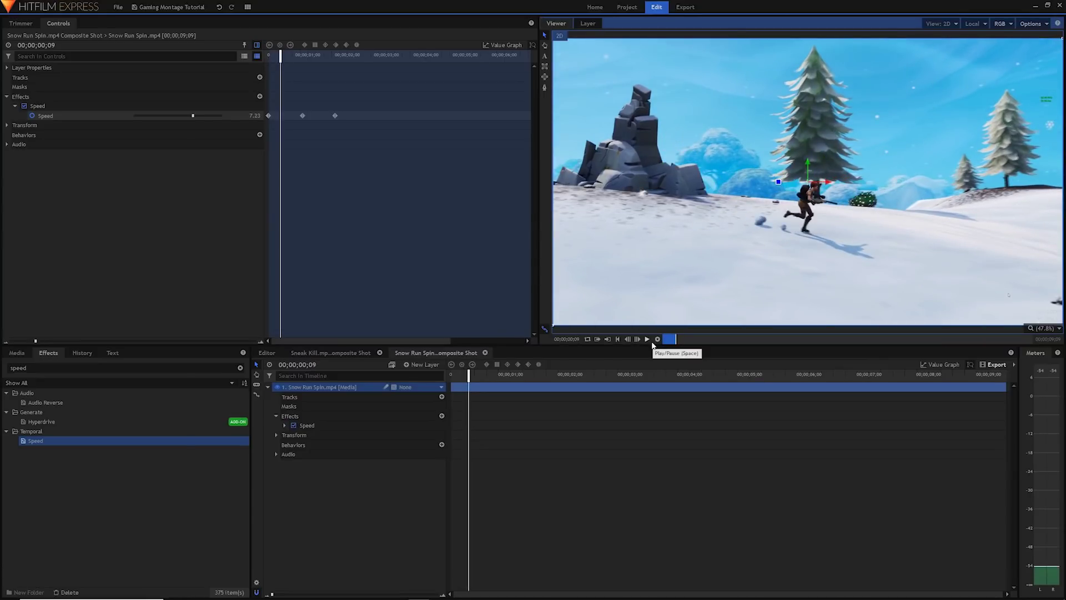
pyautogui.click(647, 340)
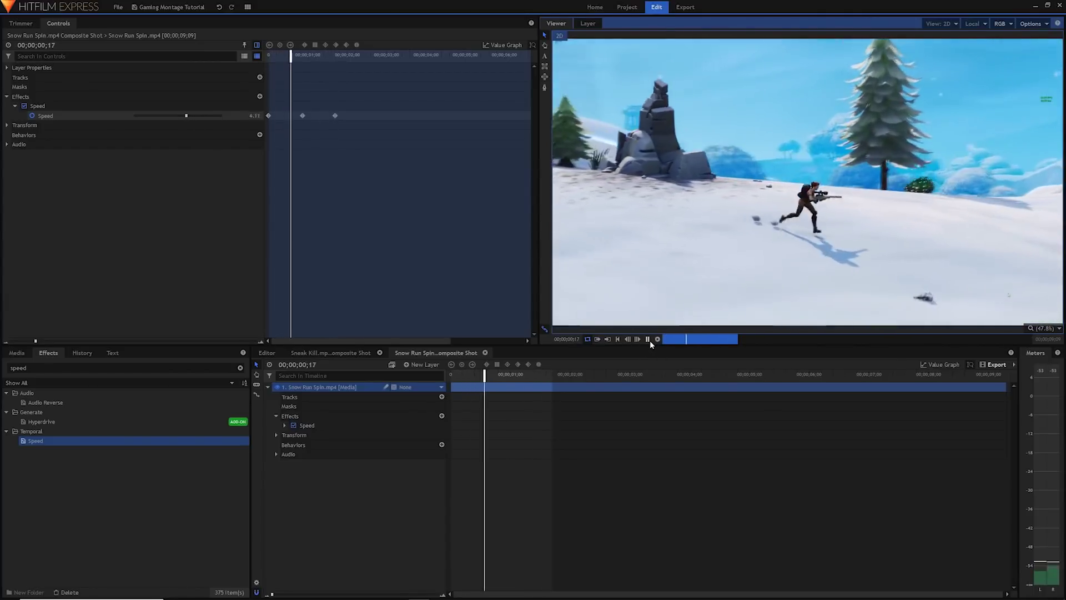
pyautogui.click(650, 341)
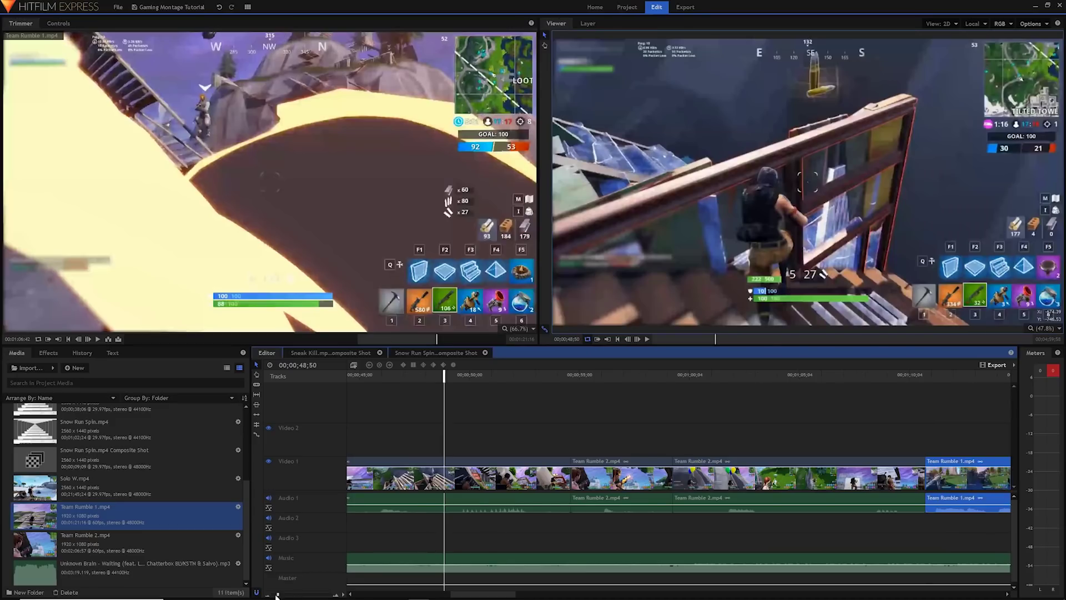
# Apply the Dissolve > Additive Dissolve transition to the Video 1 cut near 37;22 after Solo W.mp4.
pyautogui.scroll(-5, 276, 596)
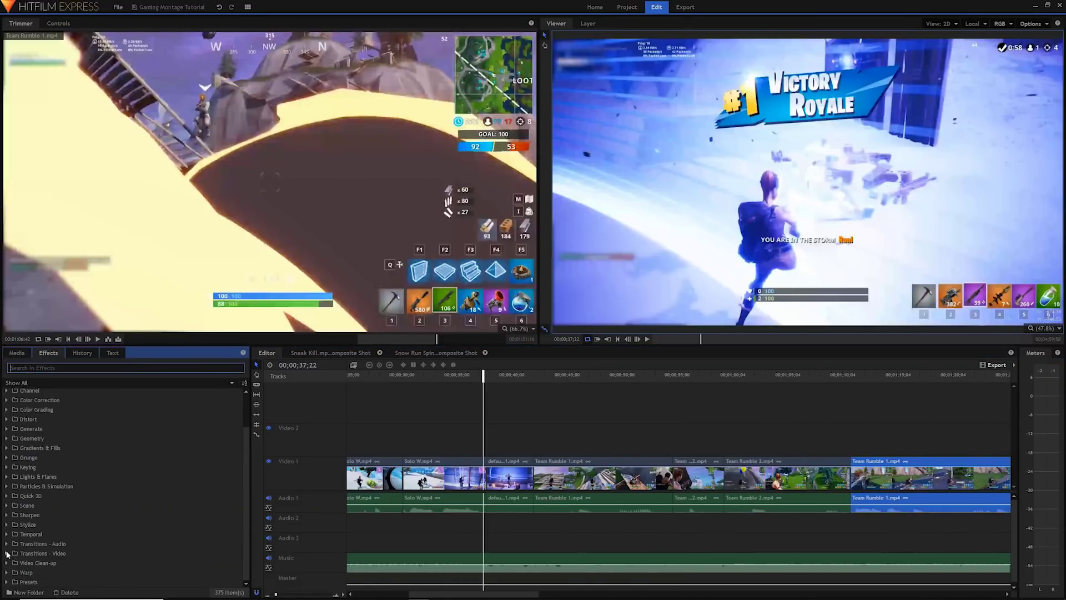
pyautogui.click(7, 553)
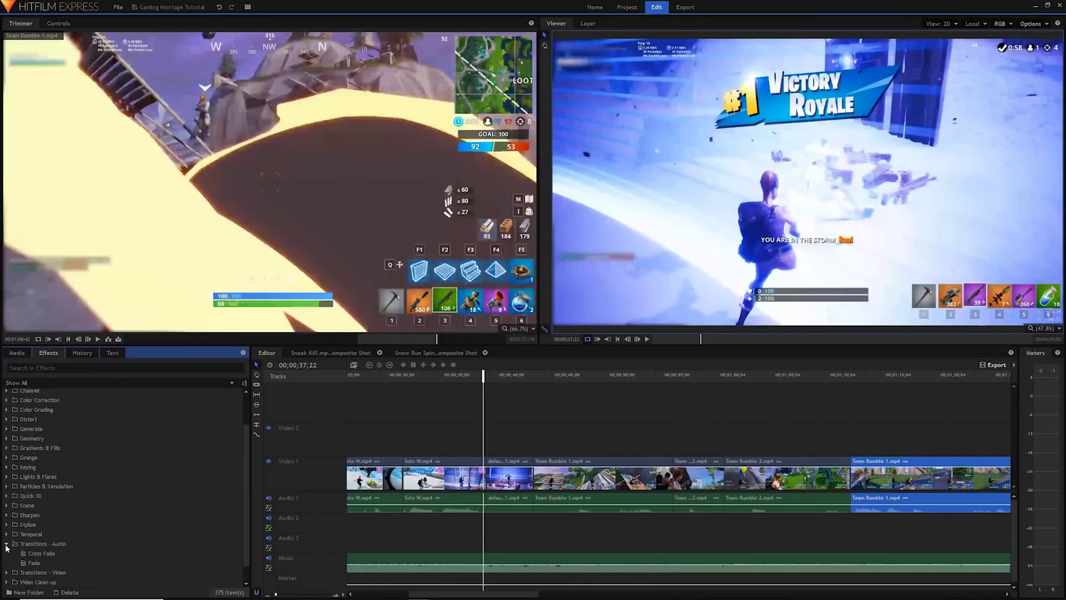
pyautogui.click(8, 543)
pyautogui.scroll(-3, 25, 542)
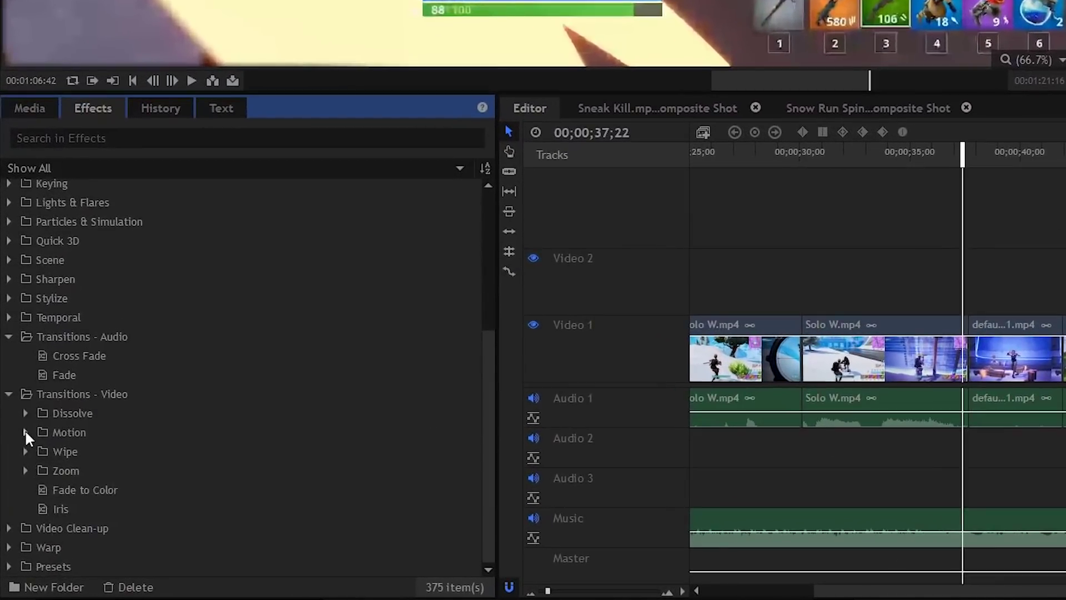
pyautogui.click(21, 455)
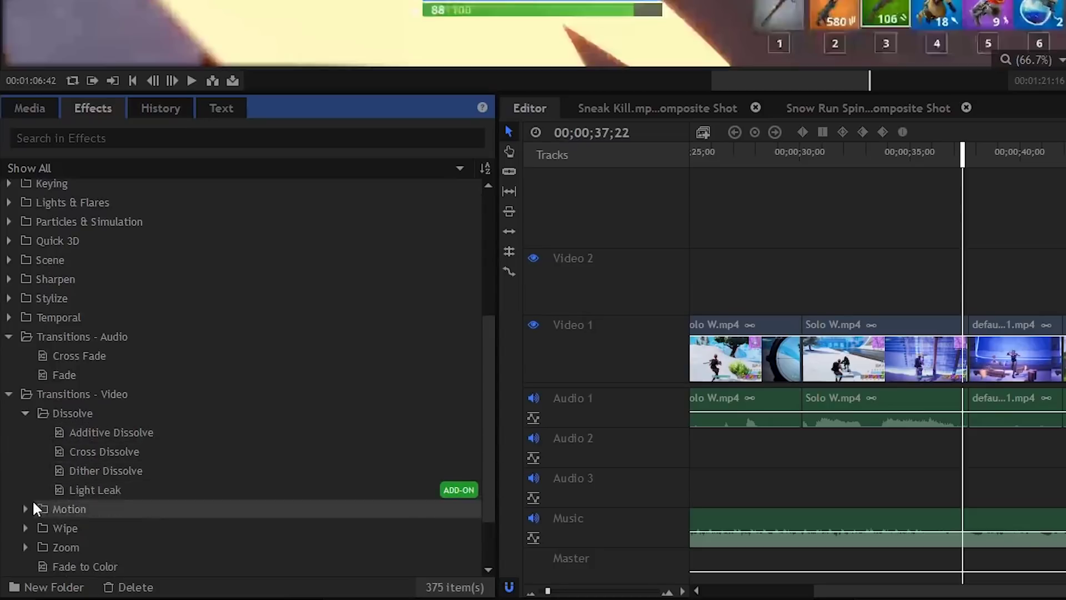
pyautogui.scroll(-2, 32, 502)
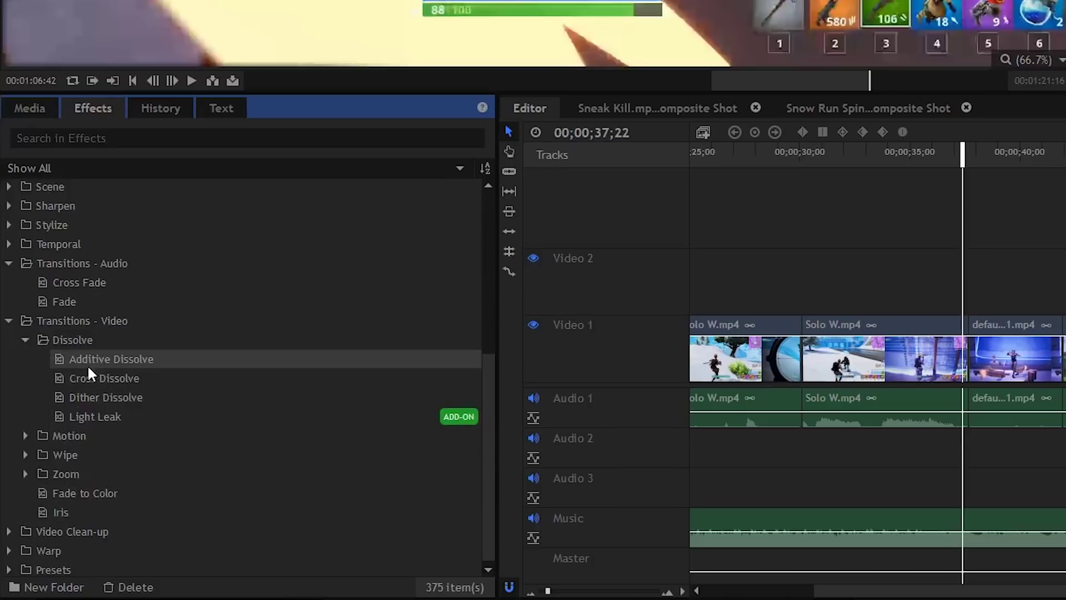
pyautogui.moveTo(89, 363); pyautogui.dragTo(978, 336)
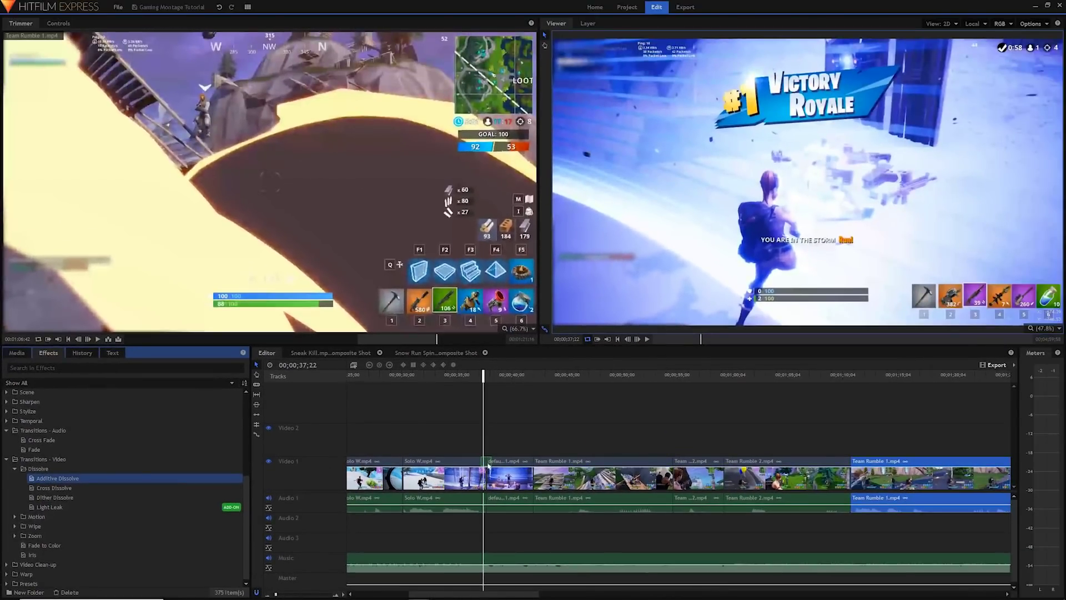
pyautogui.moveTo(488, 467); pyautogui.dragTo(488, 466)
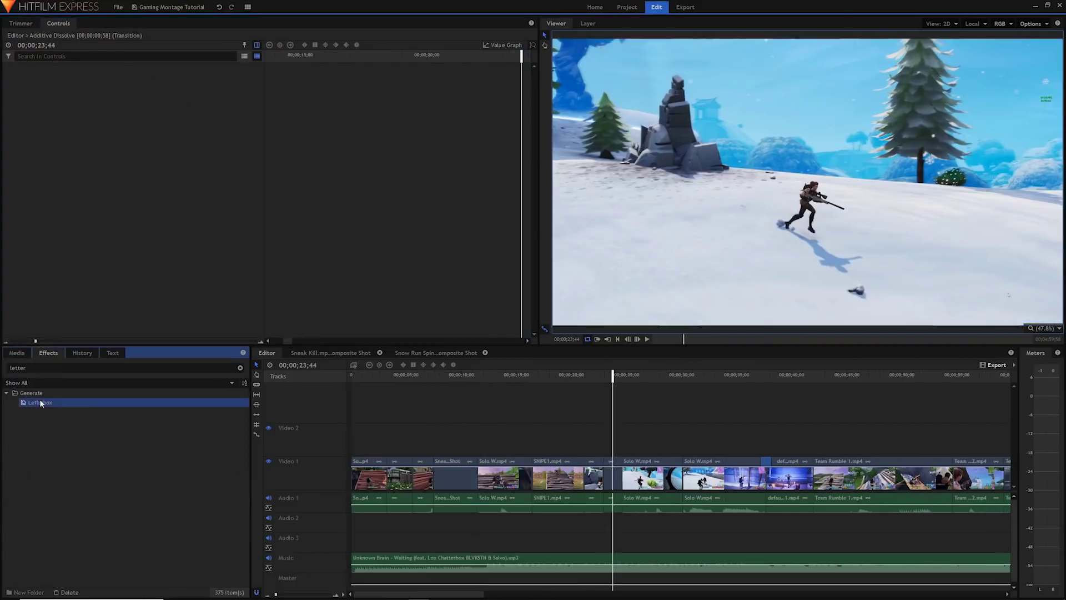
# Add Letterbox to the Snow Run Spin composite and the SNIPE1 clip at 17;37.
pyautogui.moveTo(608, 457); pyautogui.dragTo(613, 462)
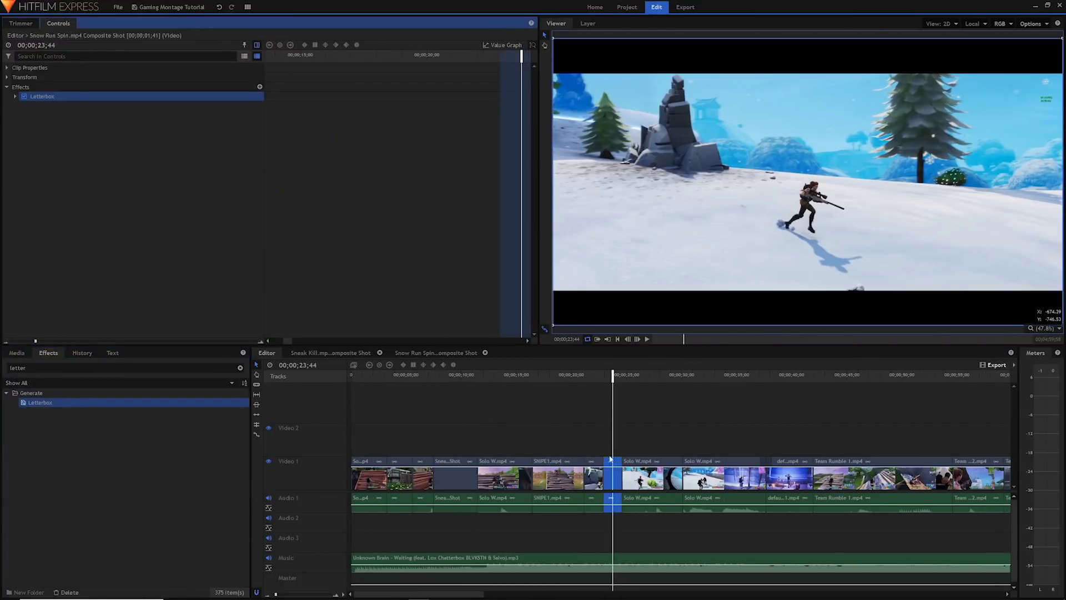
pyautogui.click(545, 376)
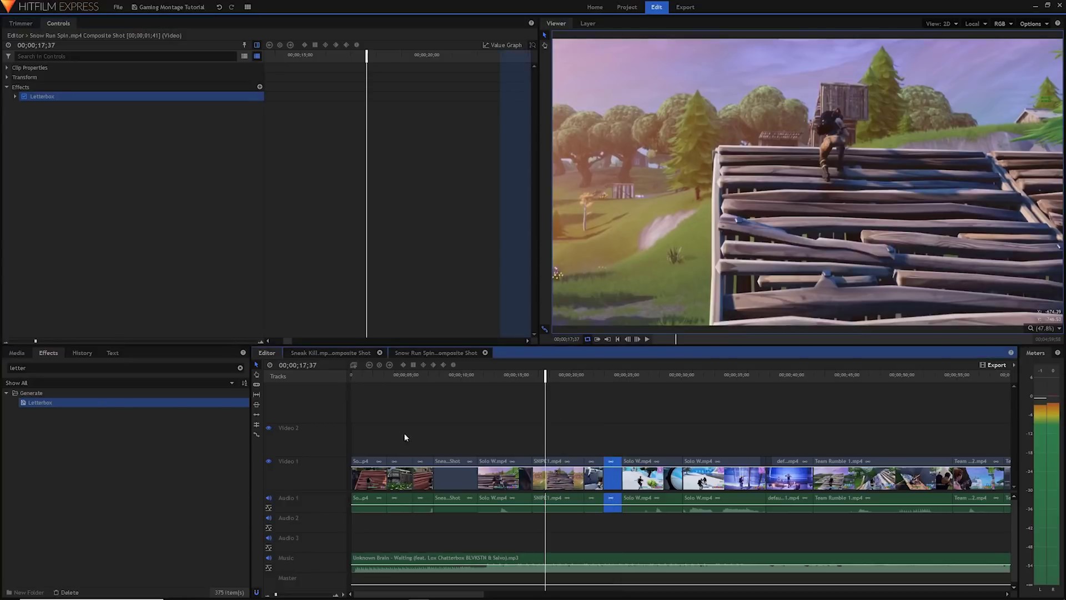
pyautogui.moveTo(172, 405); pyautogui.dragTo(558, 462)
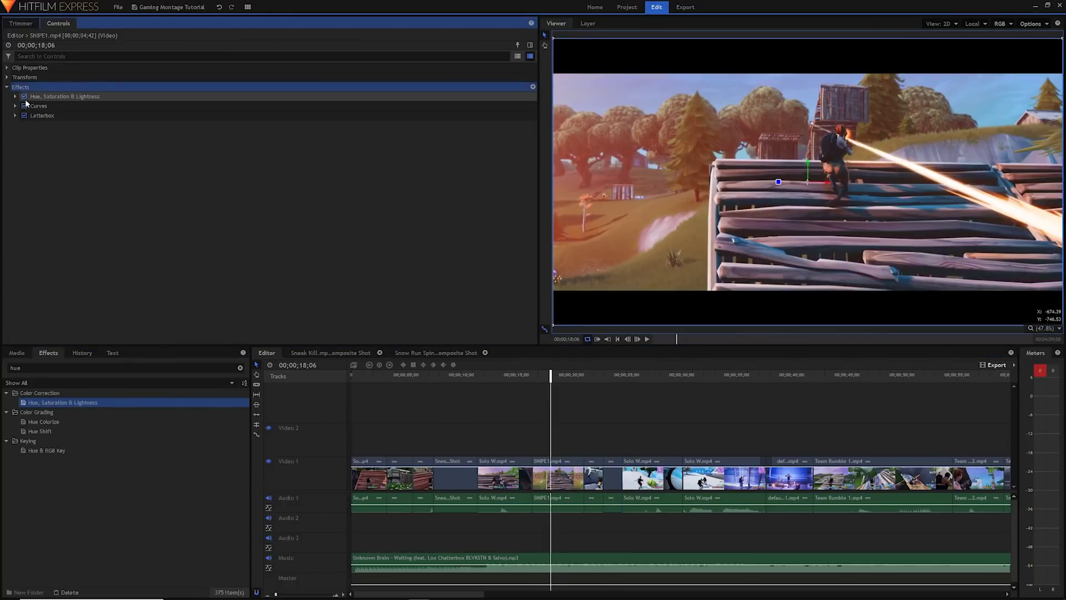
# Compare SNIPE1 with and without Curves, then enable Hue, Saturation & Lightness for a warm grade.
pyautogui.click(24, 106)
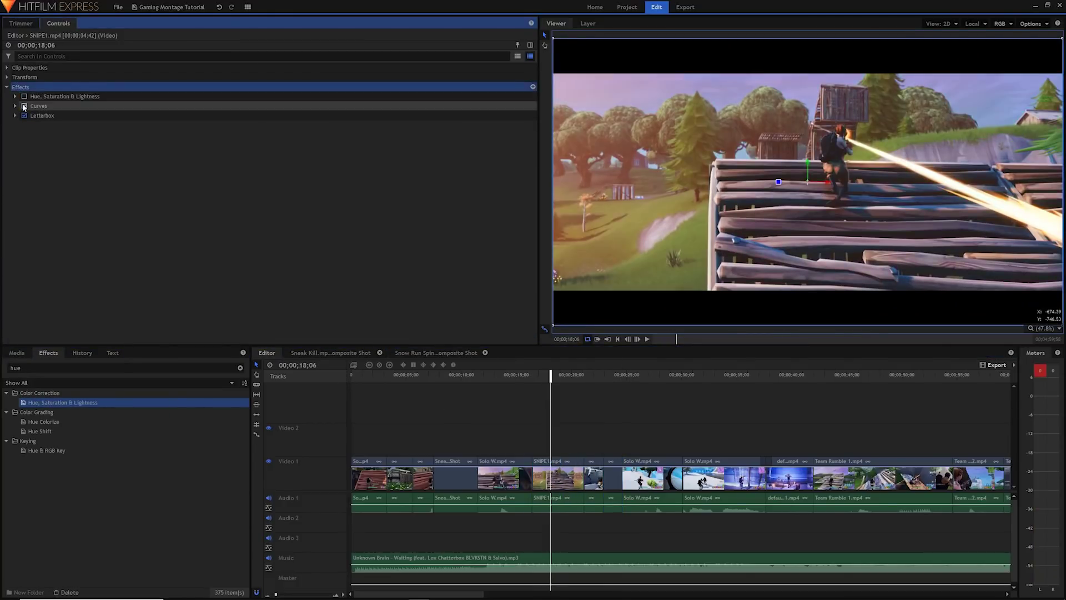
pyautogui.click(24, 106)
pyautogui.click(24, 106)
pyautogui.click(23, 106)
pyautogui.click(25, 106)
pyautogui.click(24, 106)
pyautogui.click(23, 106)
pyautogui.click(24, 106)
pyautogui.click(24, 107)
pyautogui.click(24, 97)
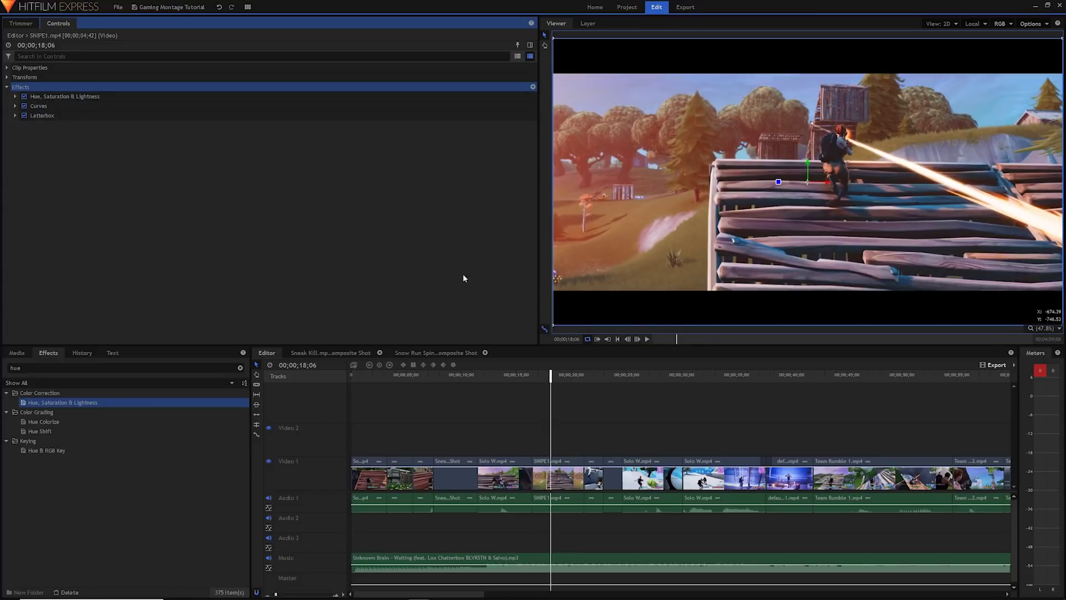
pyautogui.moveTo(565, 379); pyautogui.dragTo(554, 372)
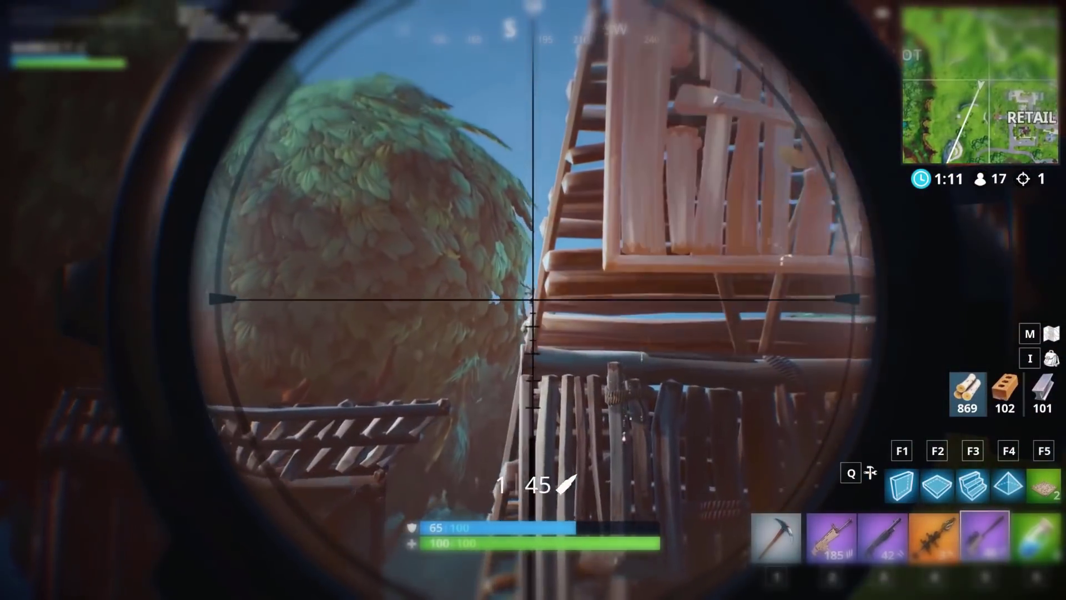
pyautogui.click(533, 300)
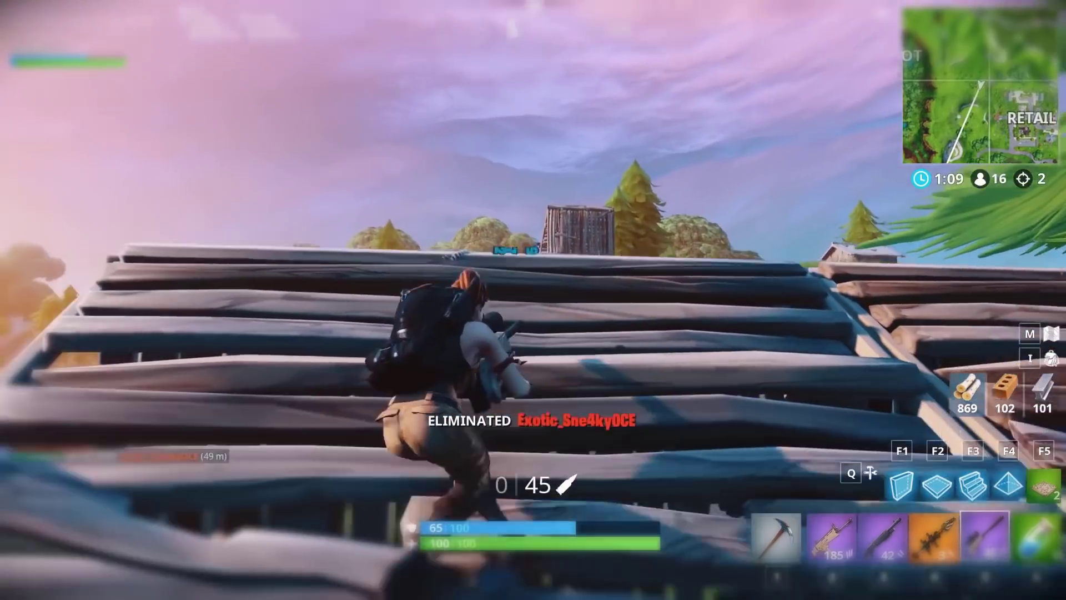
pyautogui.press('w')
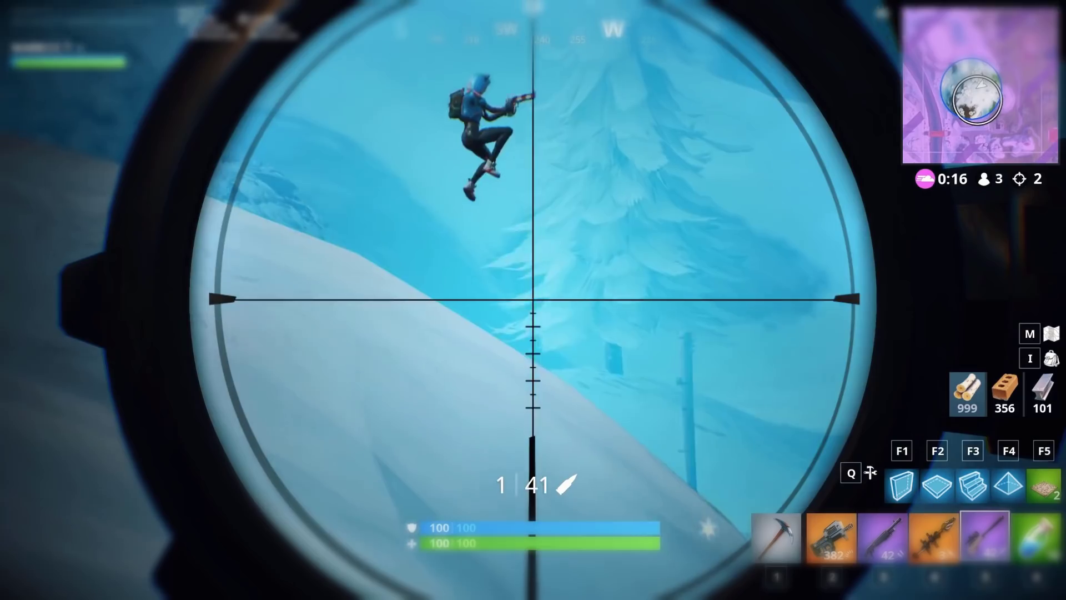
pyautogui.click(533, 300)
pyautogui.press('2')
pyautogui.press('4')
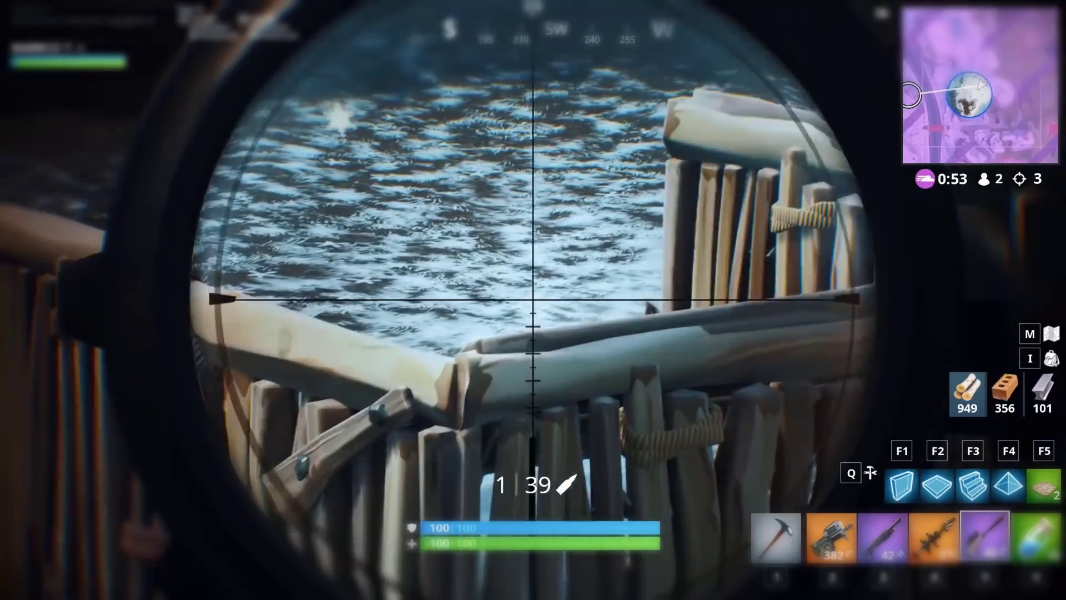
pyautogui.click(533, 300)
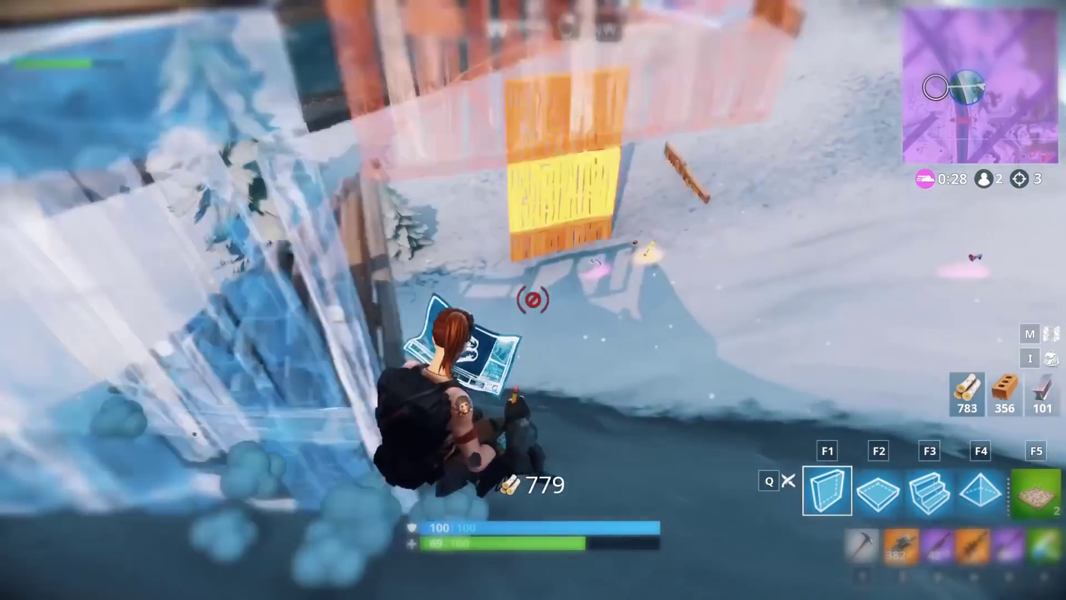
pyautogui.click(534, 300)
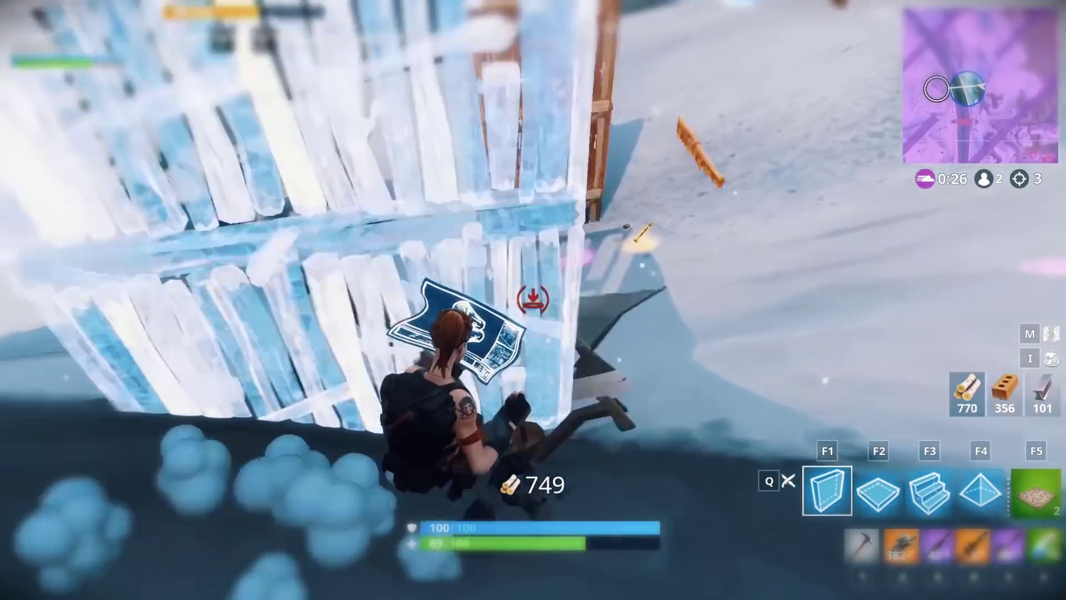